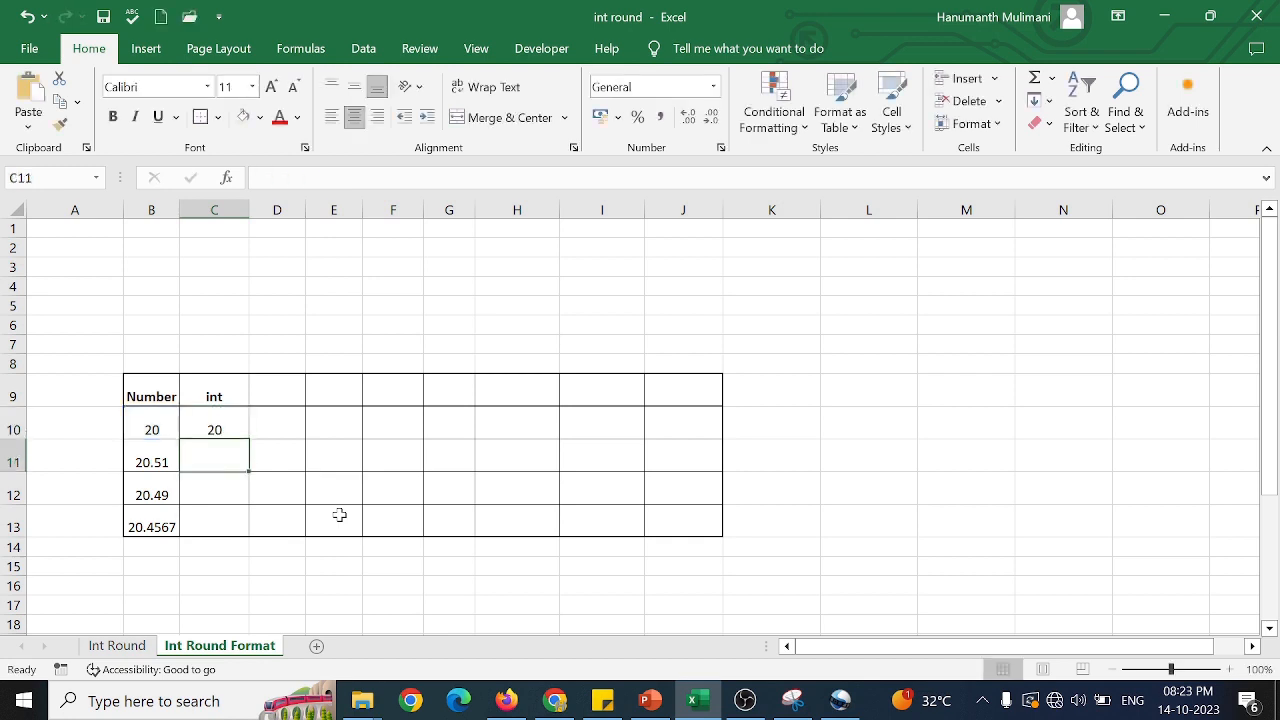
Fill the INT formula in C10 down through C13.
left_click(205, 427)
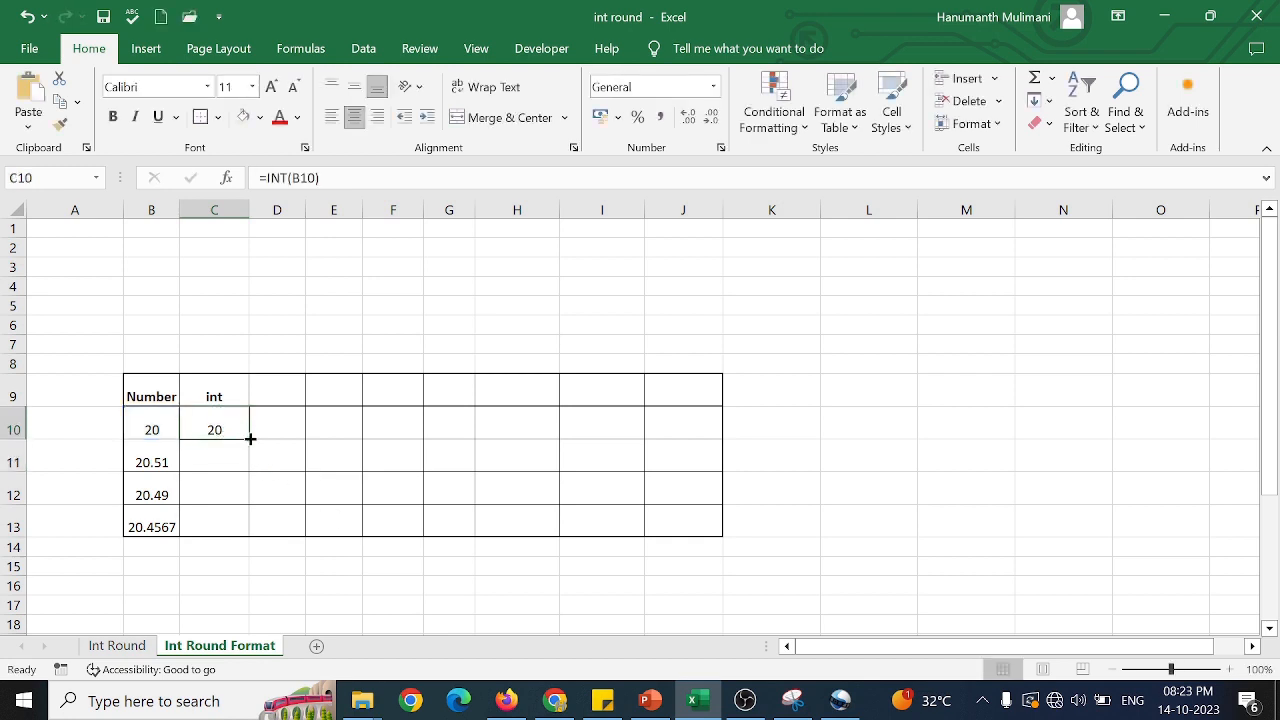
double_click(250, 438)
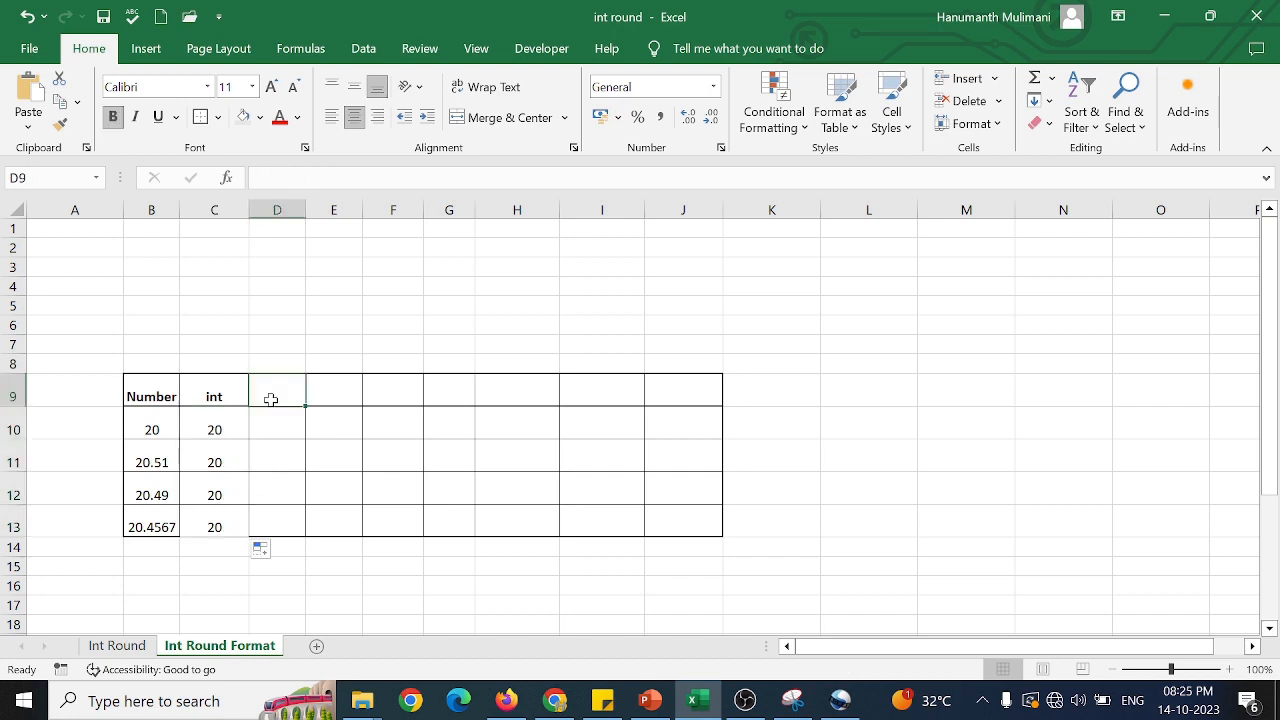
Add the header Round in D9 and enter =ROUND(B10,1) in D10.
type("Round")
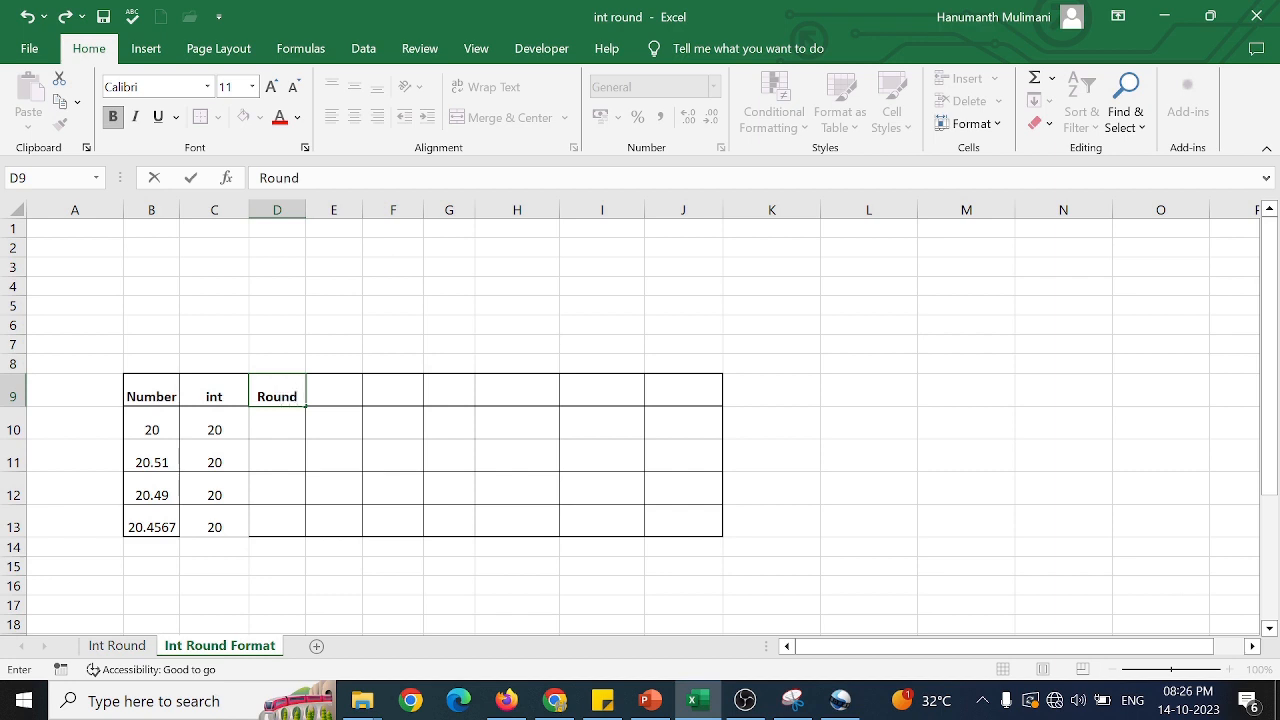
left_click(283, 418)
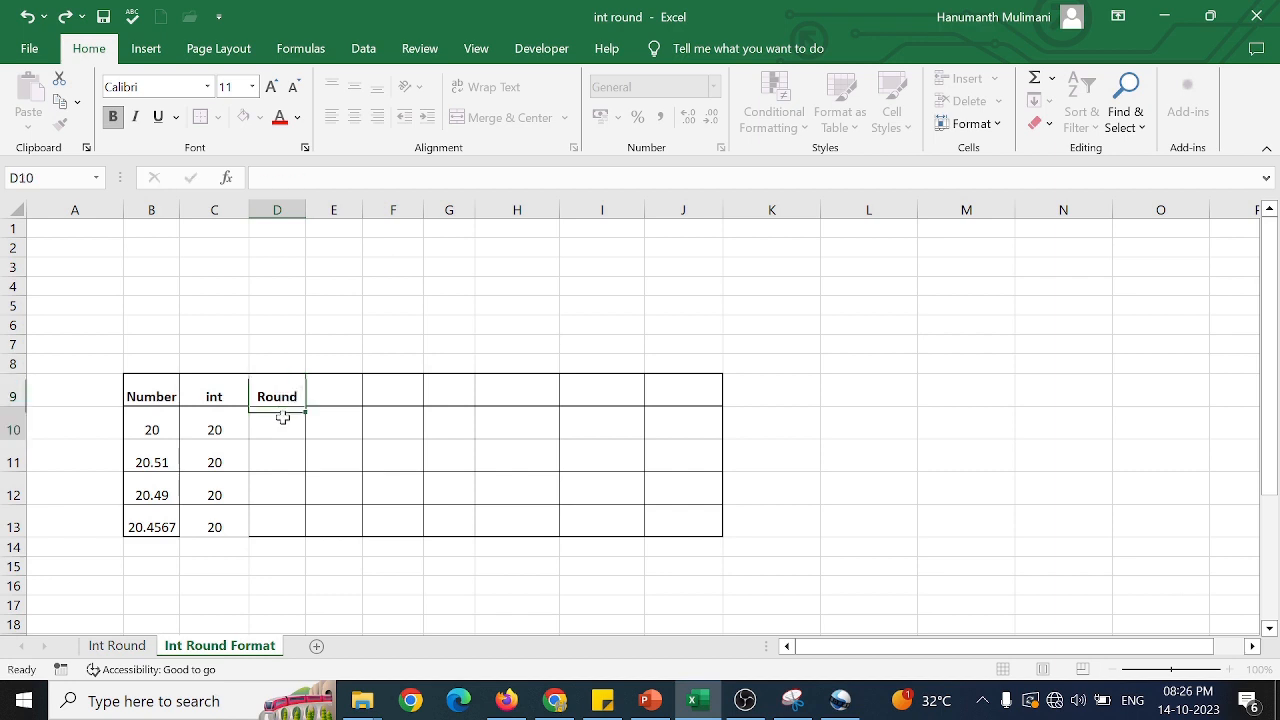
type("=")
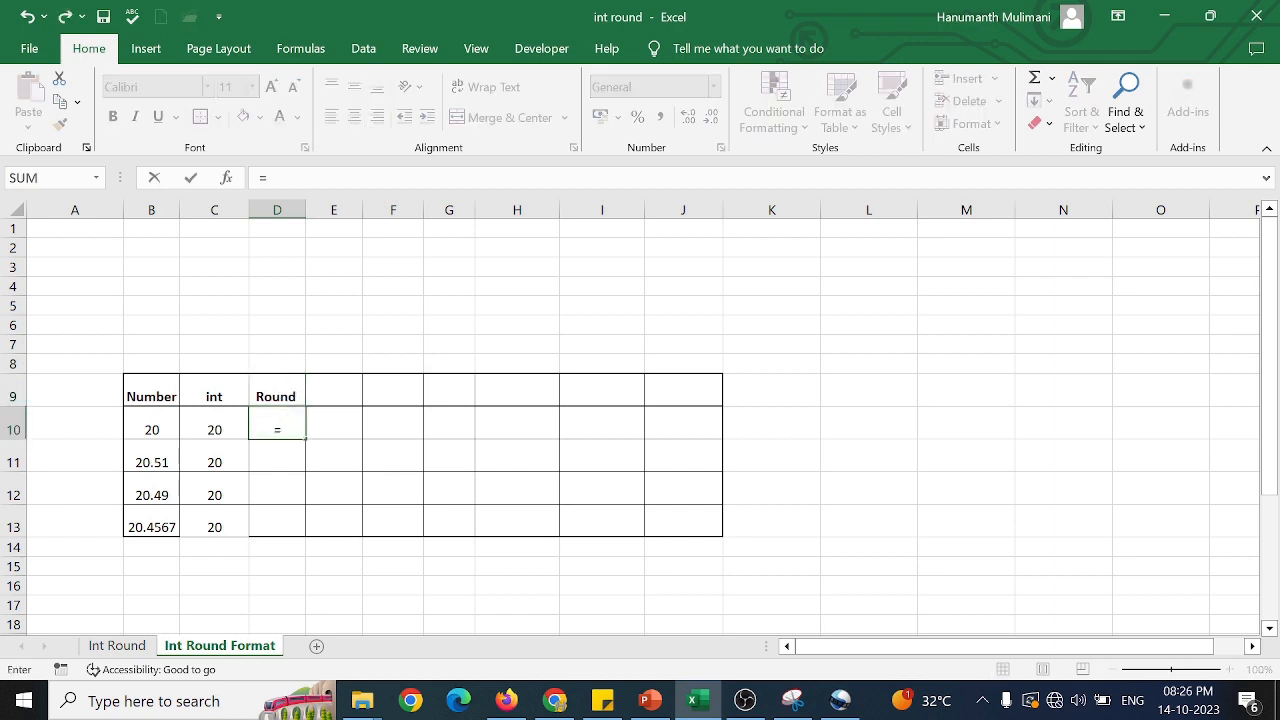
type("Rou")
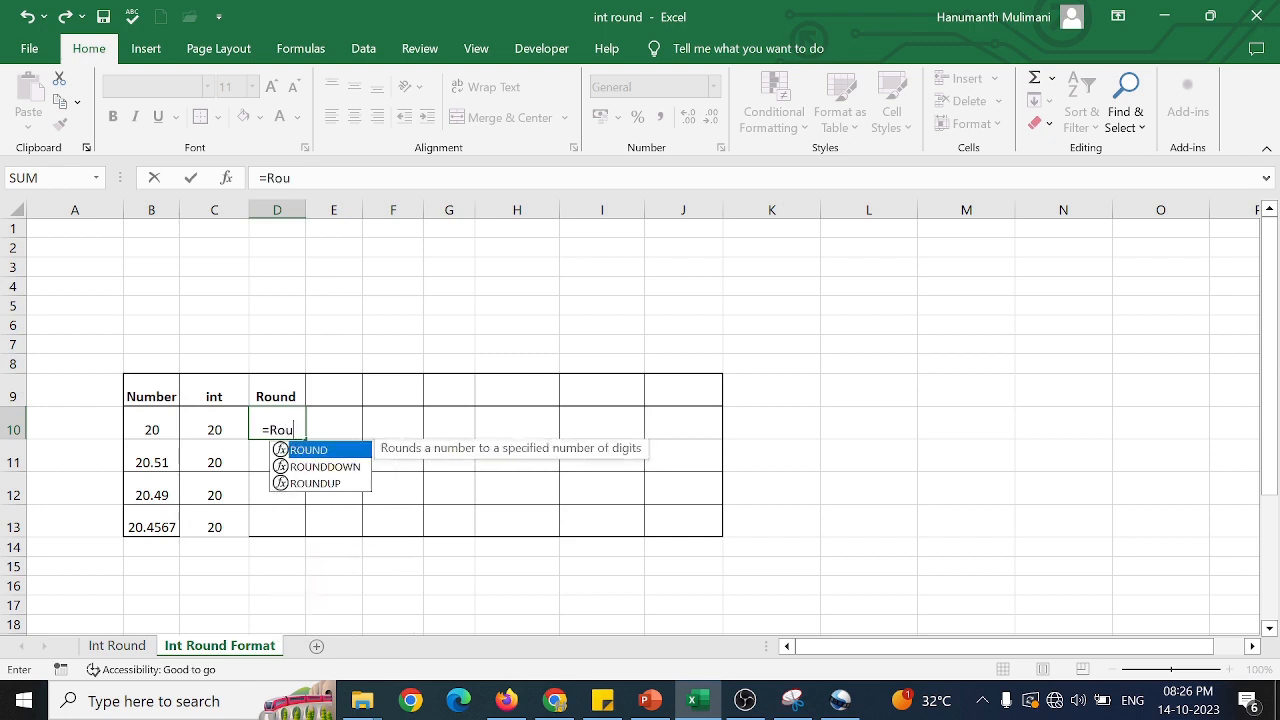
key("Tab")
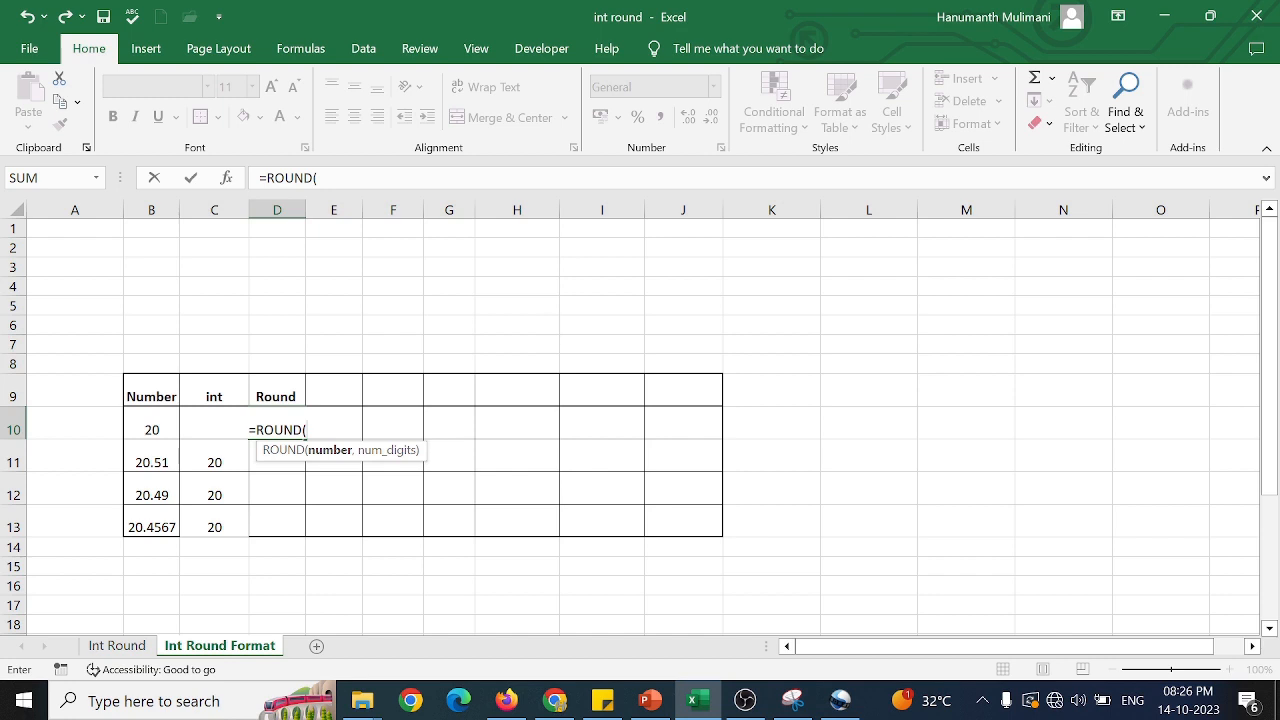
left_click(157, 428)
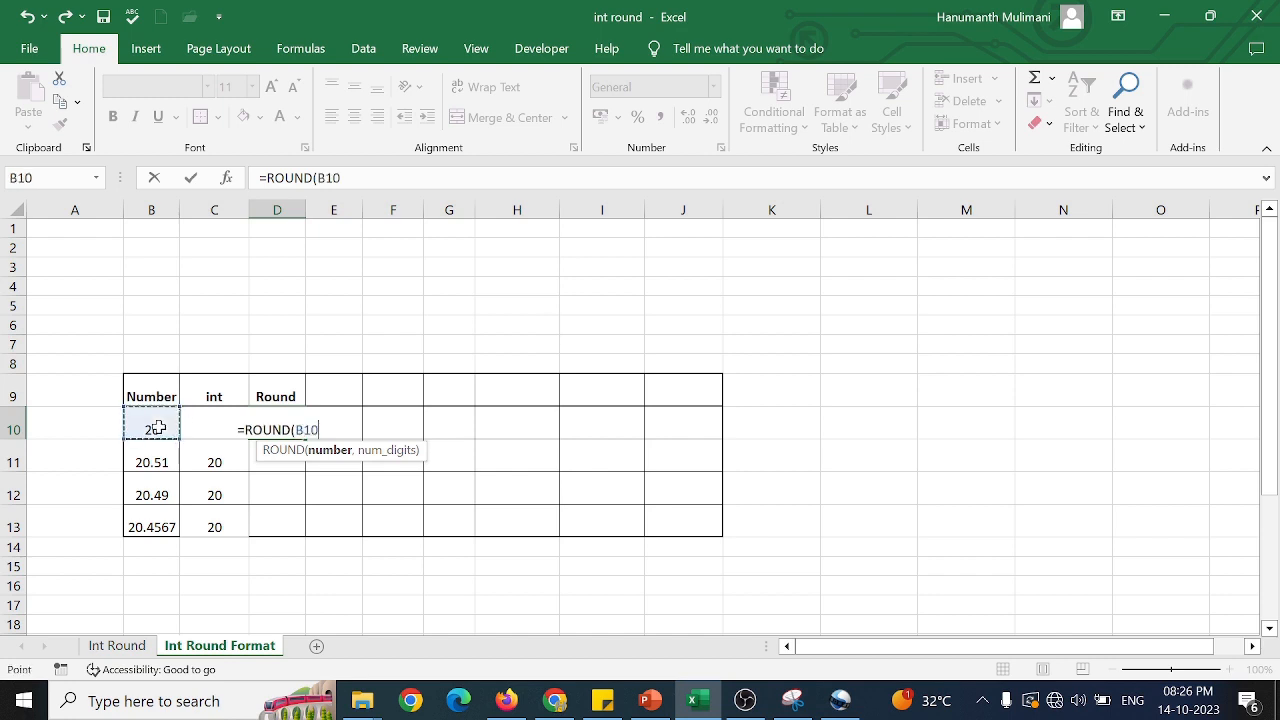
type(",")
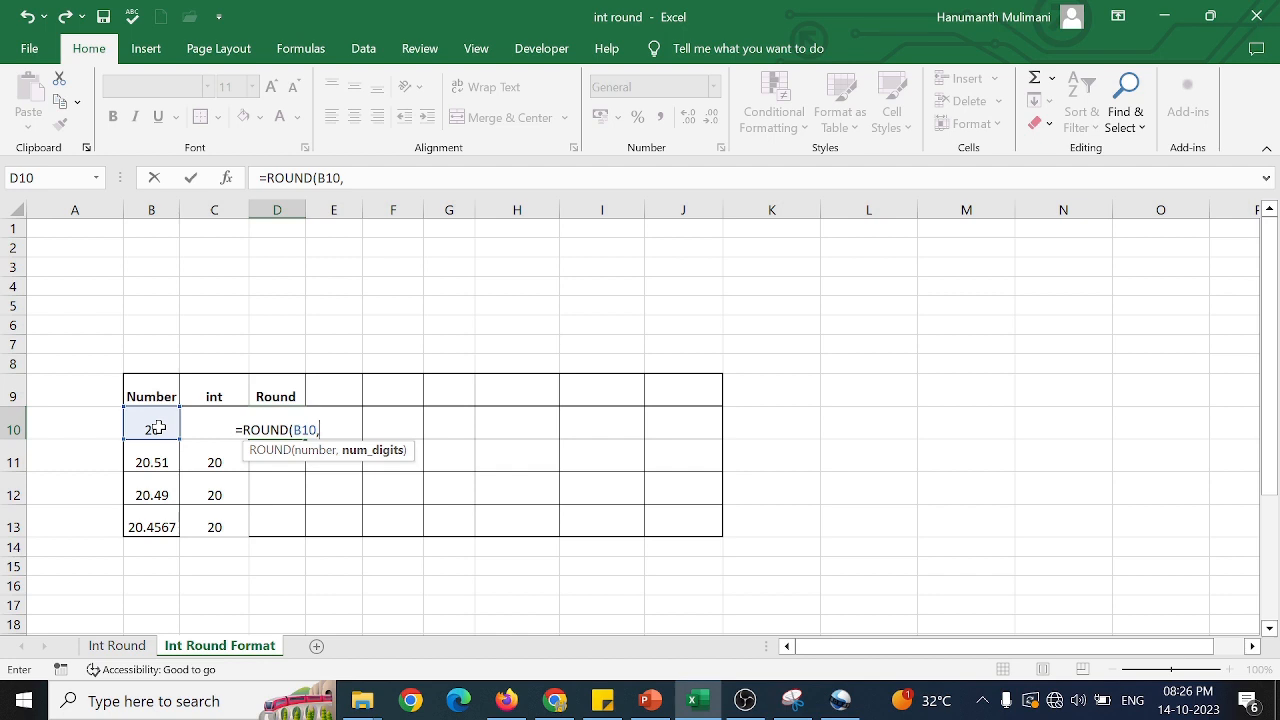
type("1")
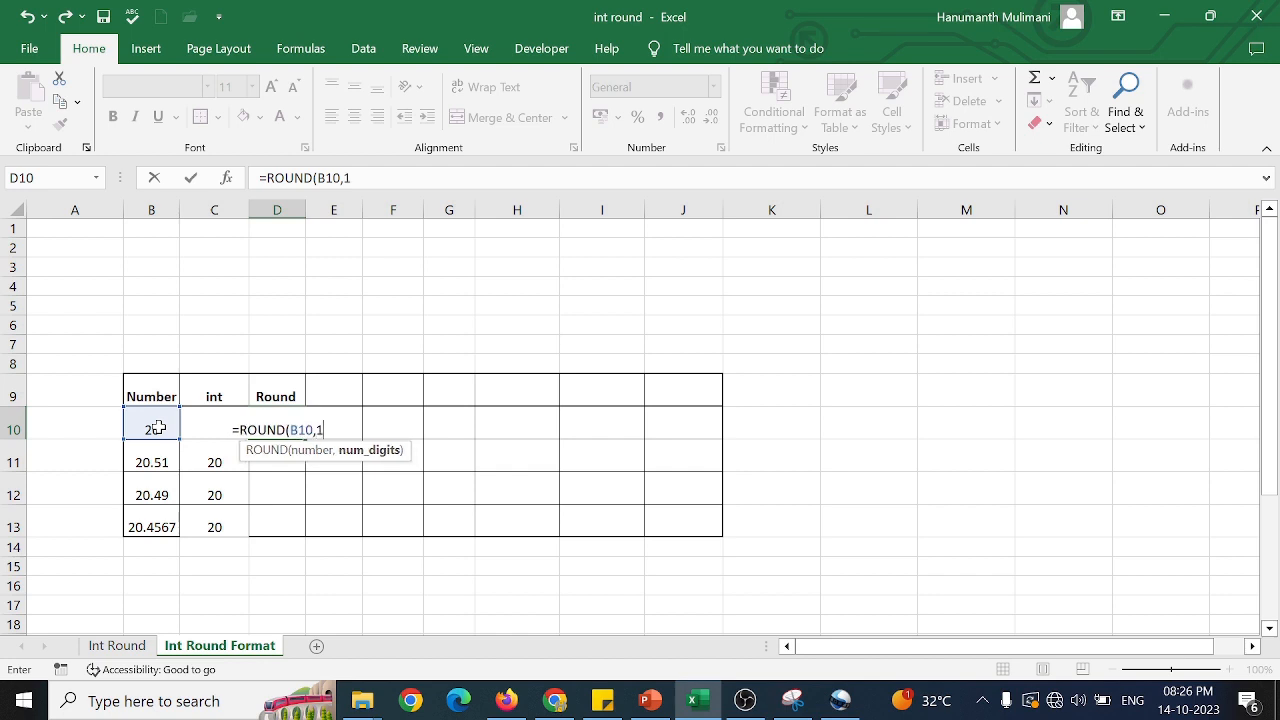
type(")")
key("Return")
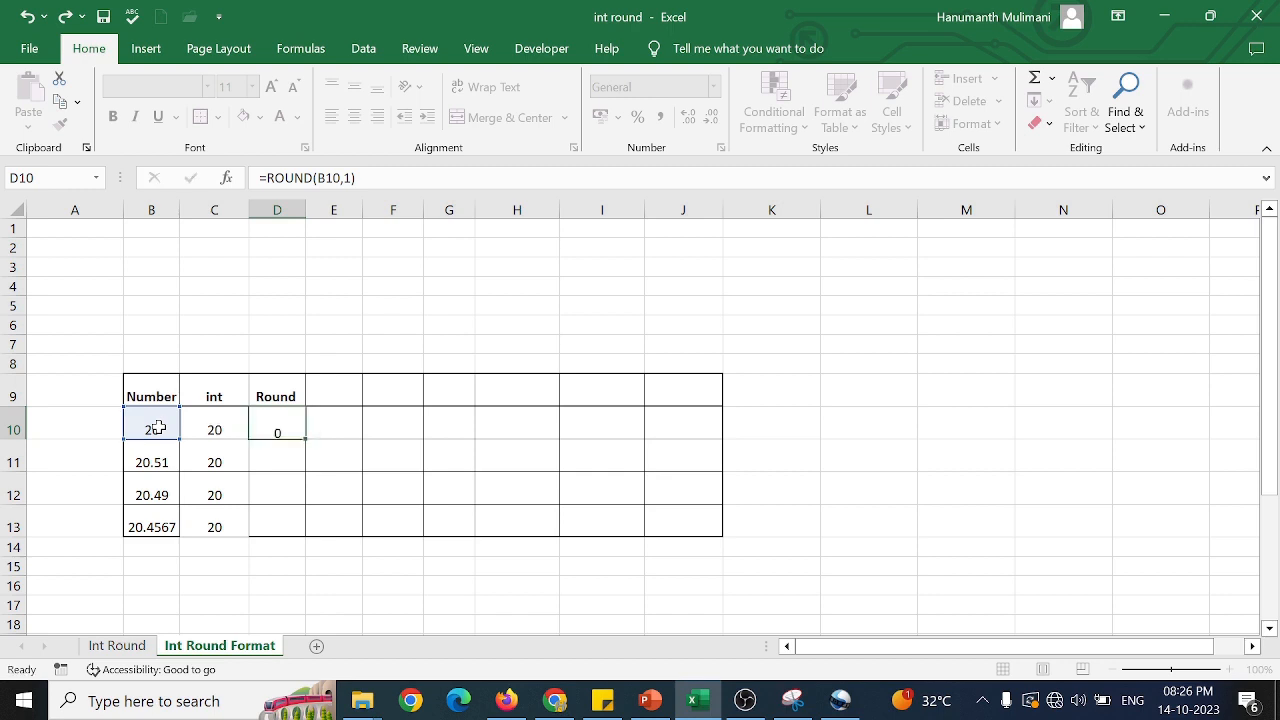
Fill the one-decimal ROUND formula from D10 down to D13 and check the last row.
left_click(284, 424)
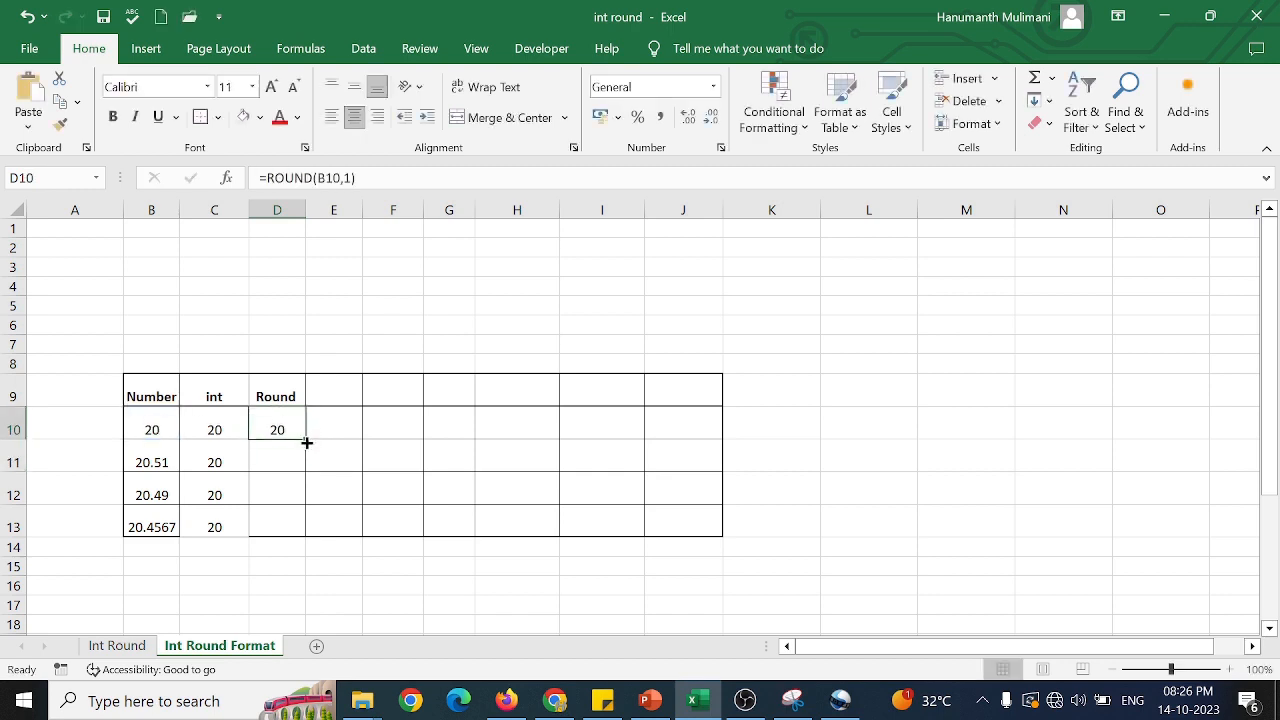
left_click_drag(307, 440, 310, 542)
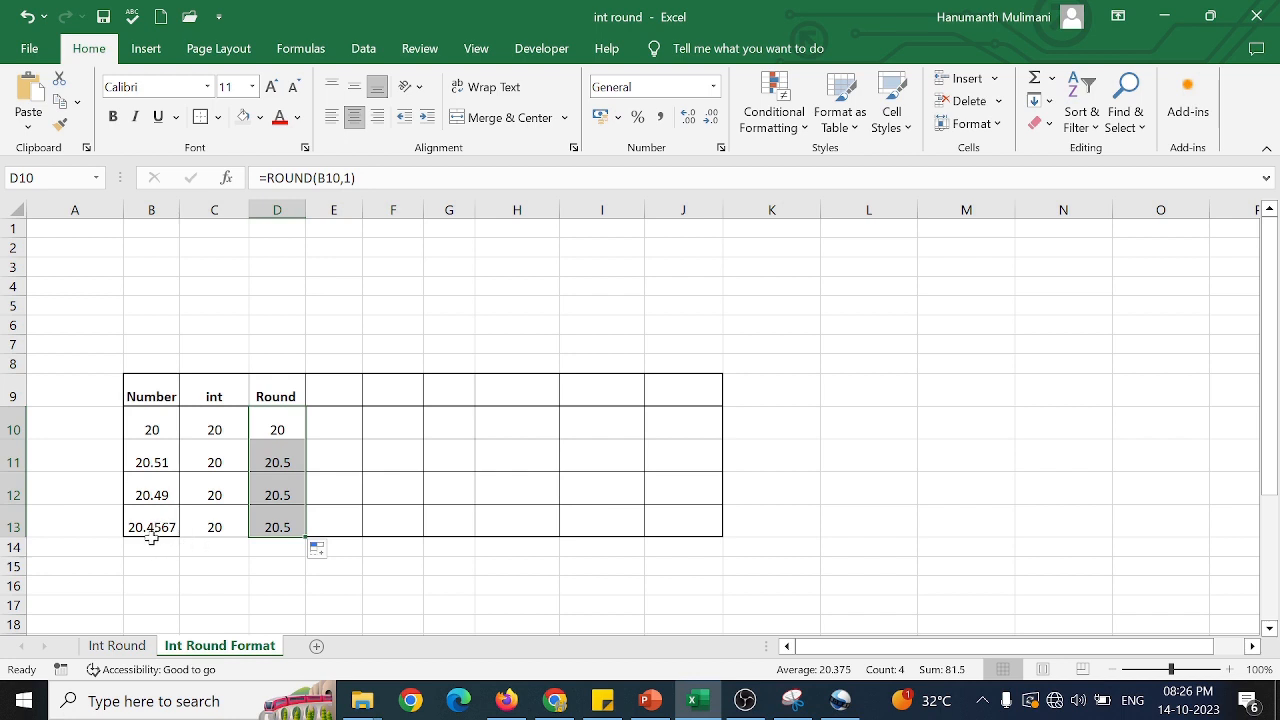
left_click(271, 524)
left_click(216, 527)
left_click(271, 527)
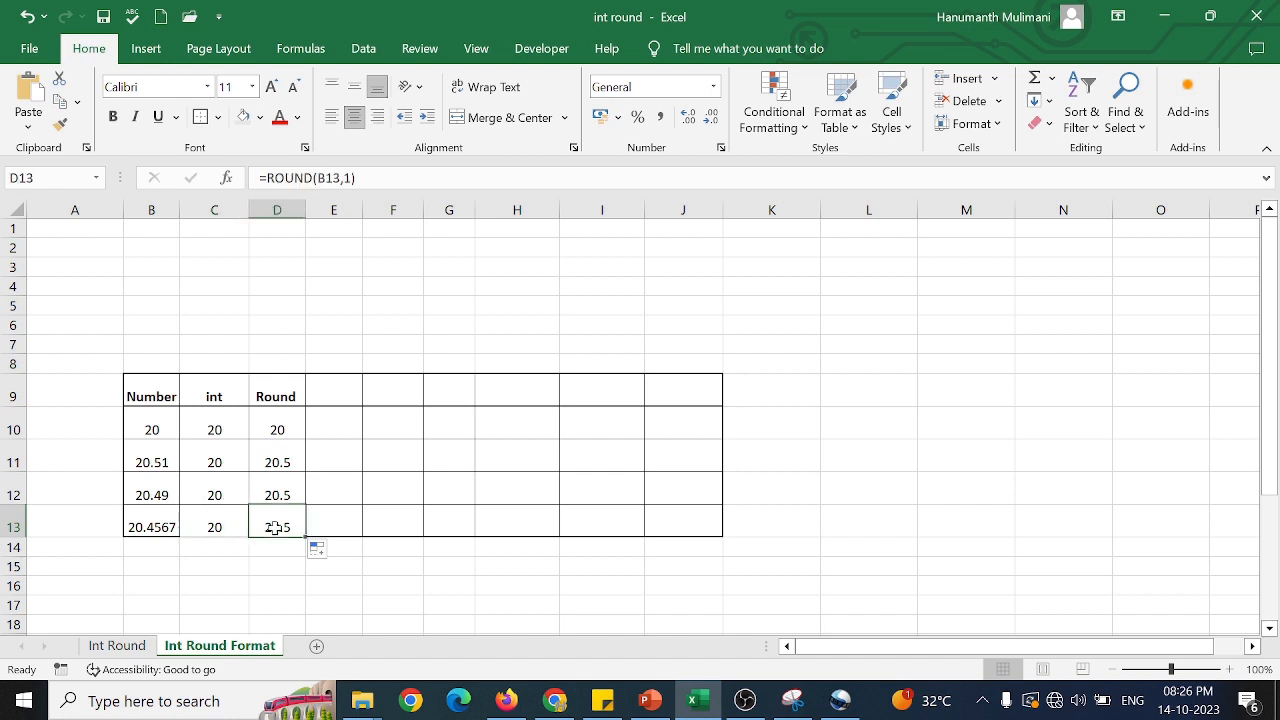
Change the header in D9 to Round 1.
left_click(298, 394)
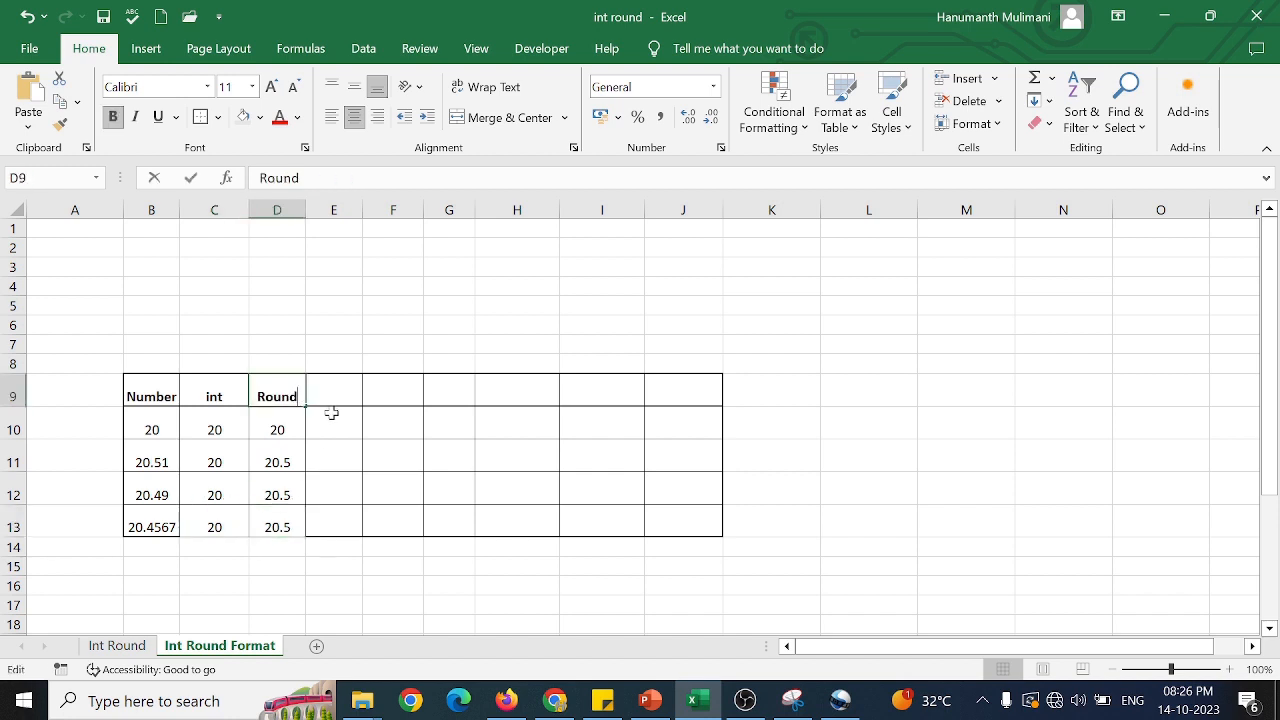
key("F2")
type("1")
left_click(332, 396)
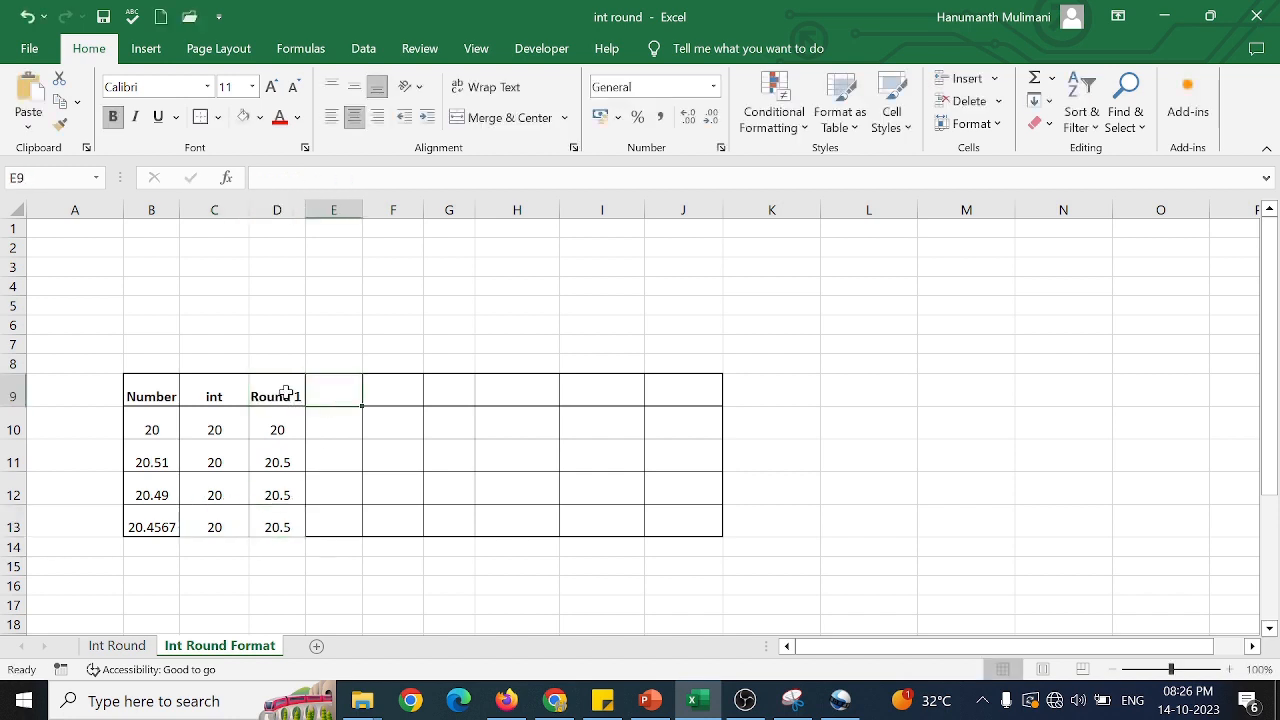
Copy the Round 1 header into E9 and edit the copy to read Round 2.
left_click(286, 392)
key("ctrl+c")
left_click(325, 392)
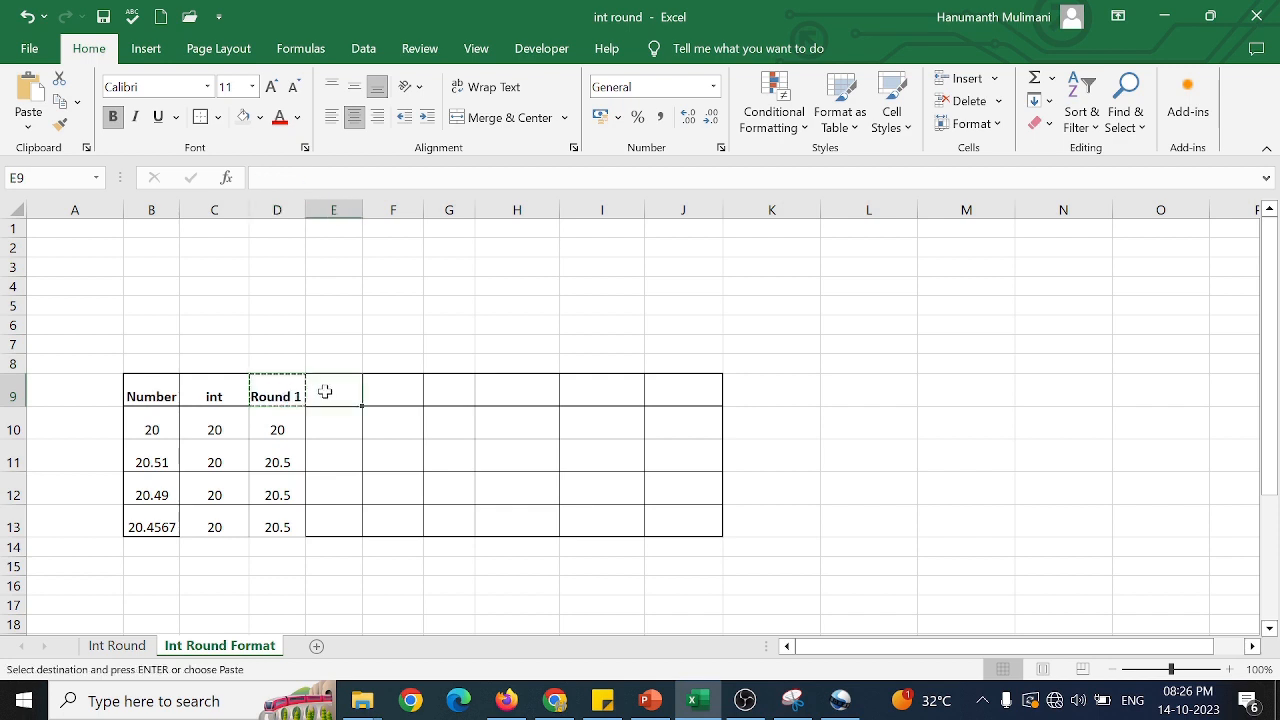
key("ctrl+v")
key("Escape")
key("F2")
key("BackSpace")
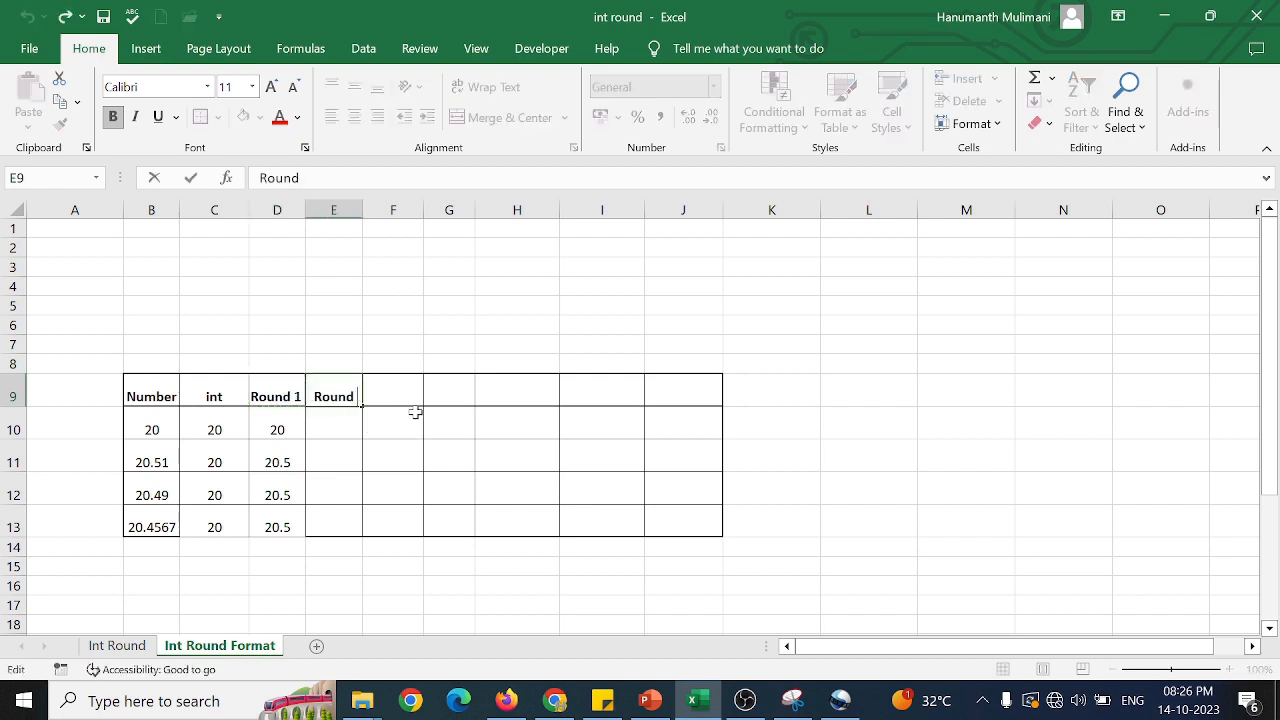
type("2")
Enter =ROUND(B10,2) in E10 to round the first number to two decimals.
left_click(346, 424)
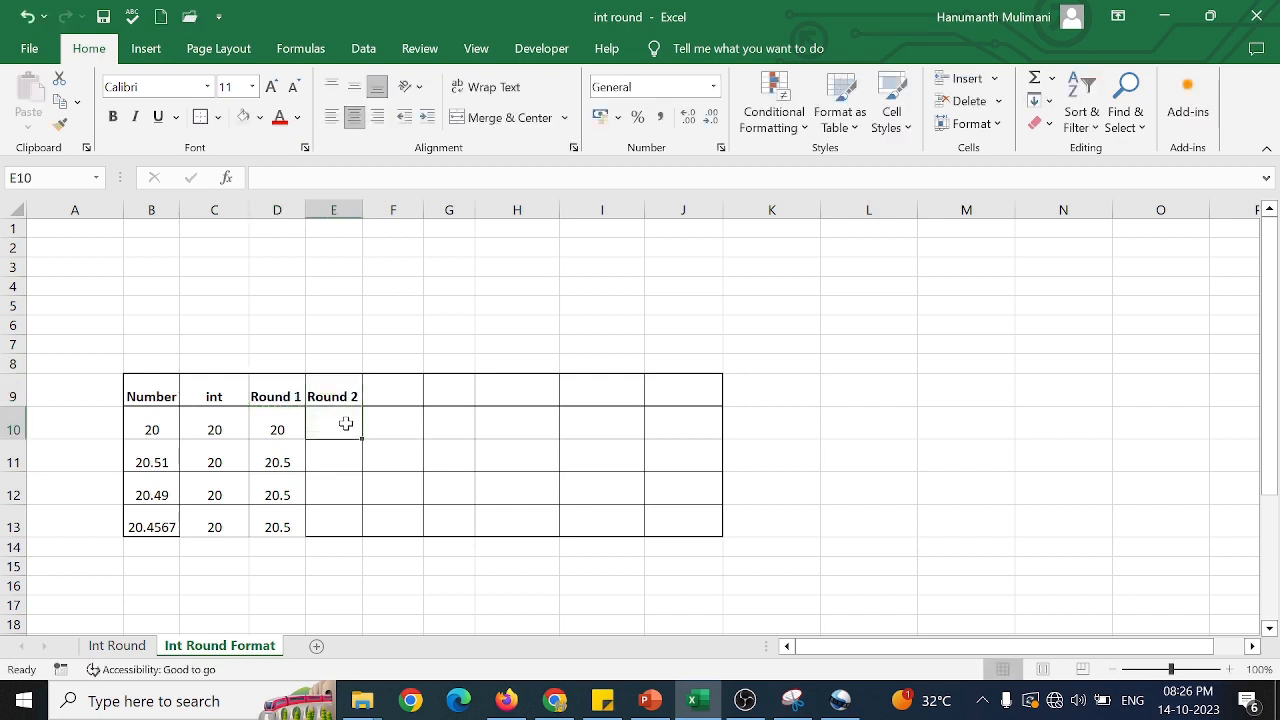
type("=r")
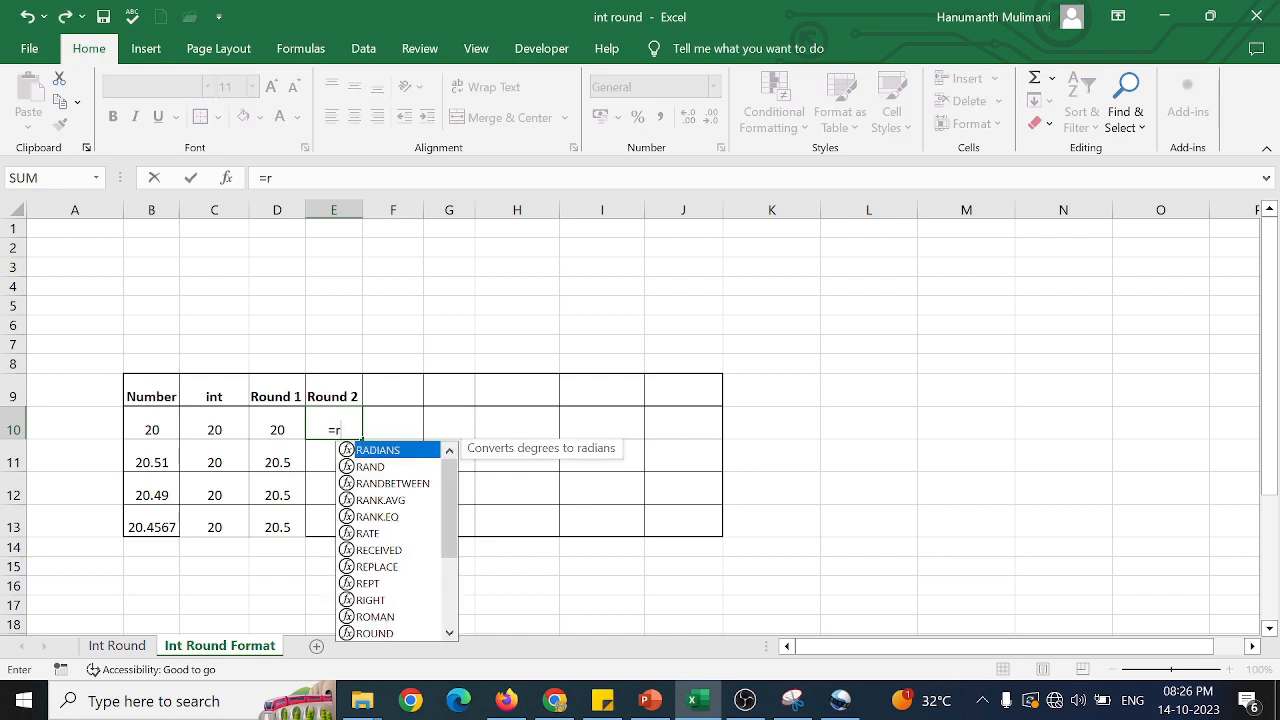
type("oun")
key("Tab")
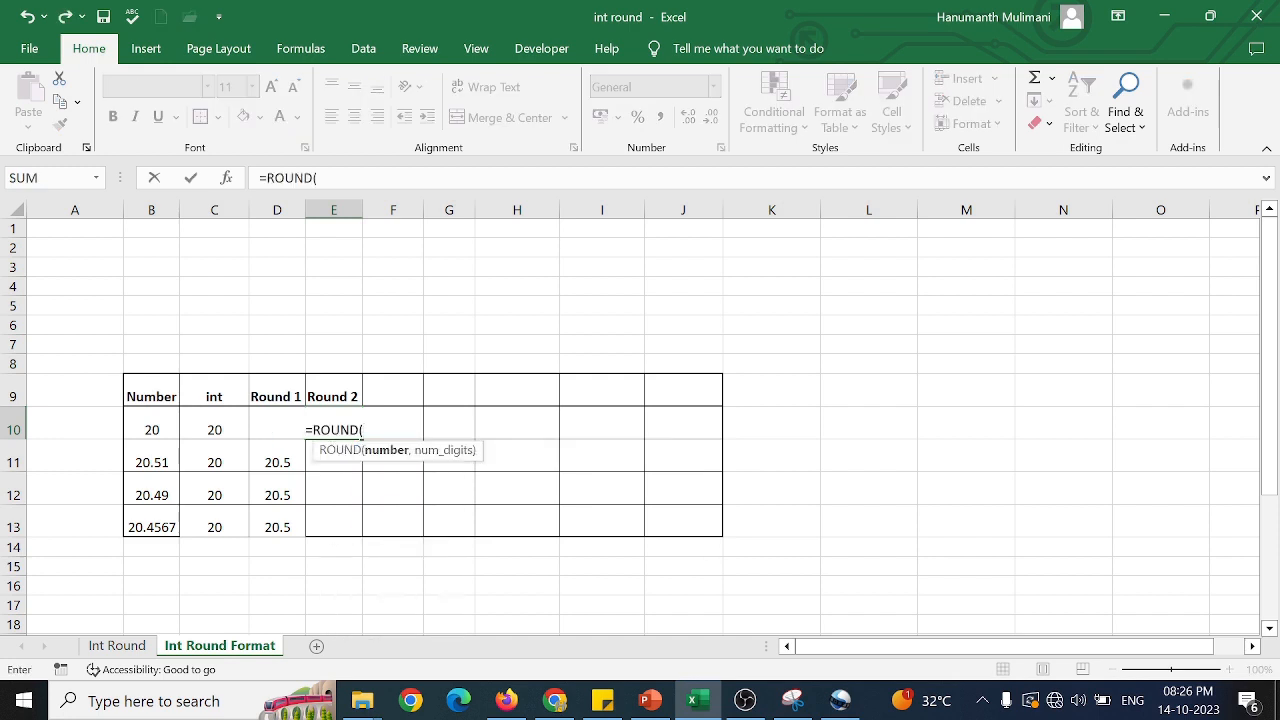
left_click(155, 426)
type(",")
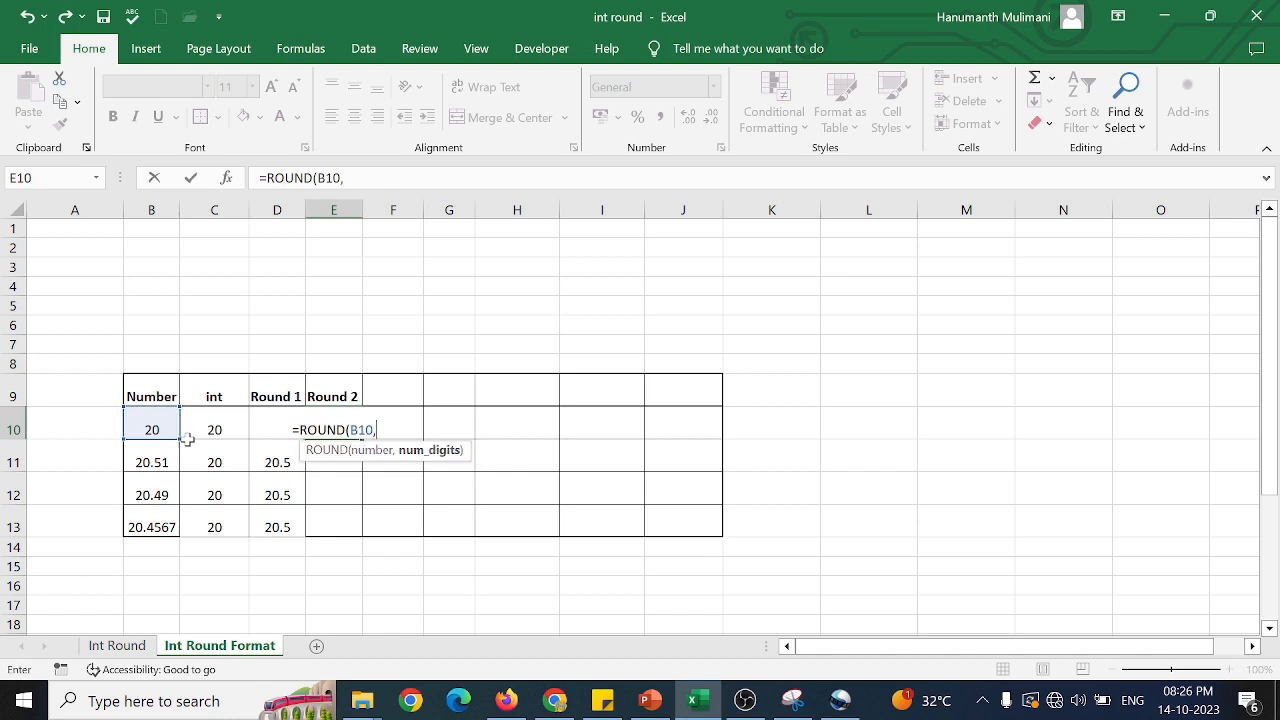
type("2)")
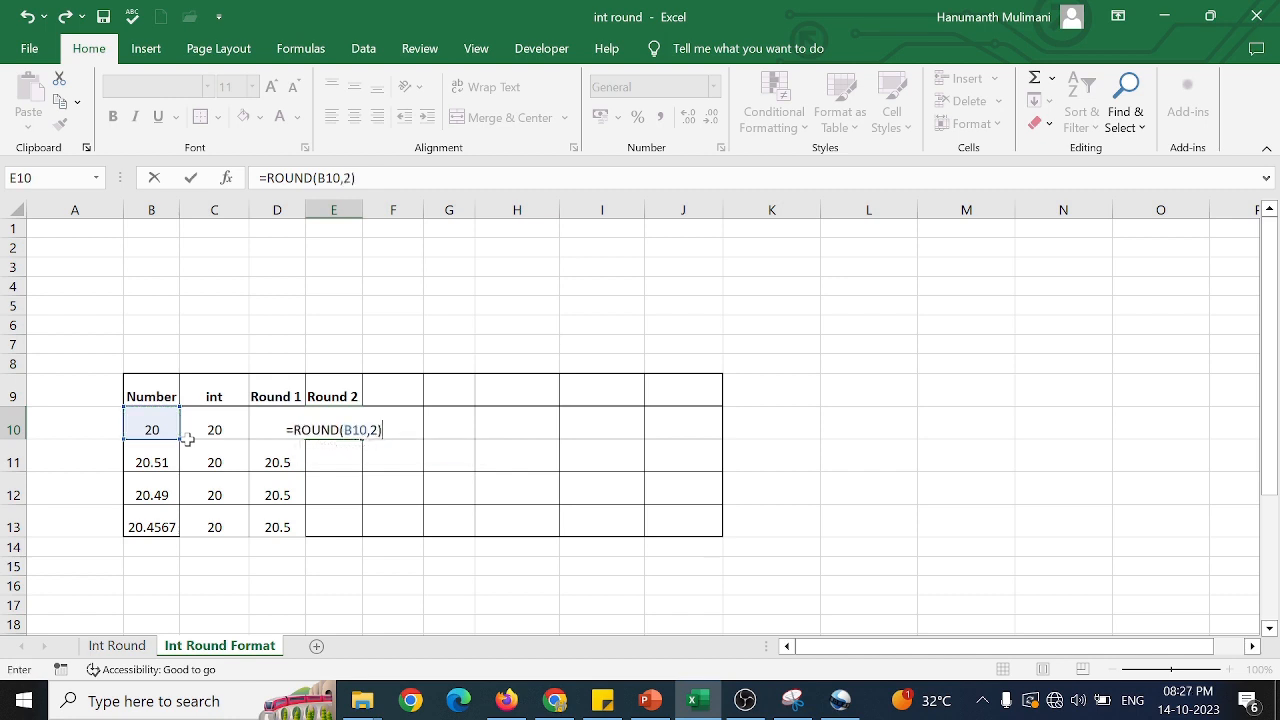
key("Return")
Fill the two-decimal ROUND formula from E10 down to E13 and compare it with the formula in D13.
left_click(340, 428)
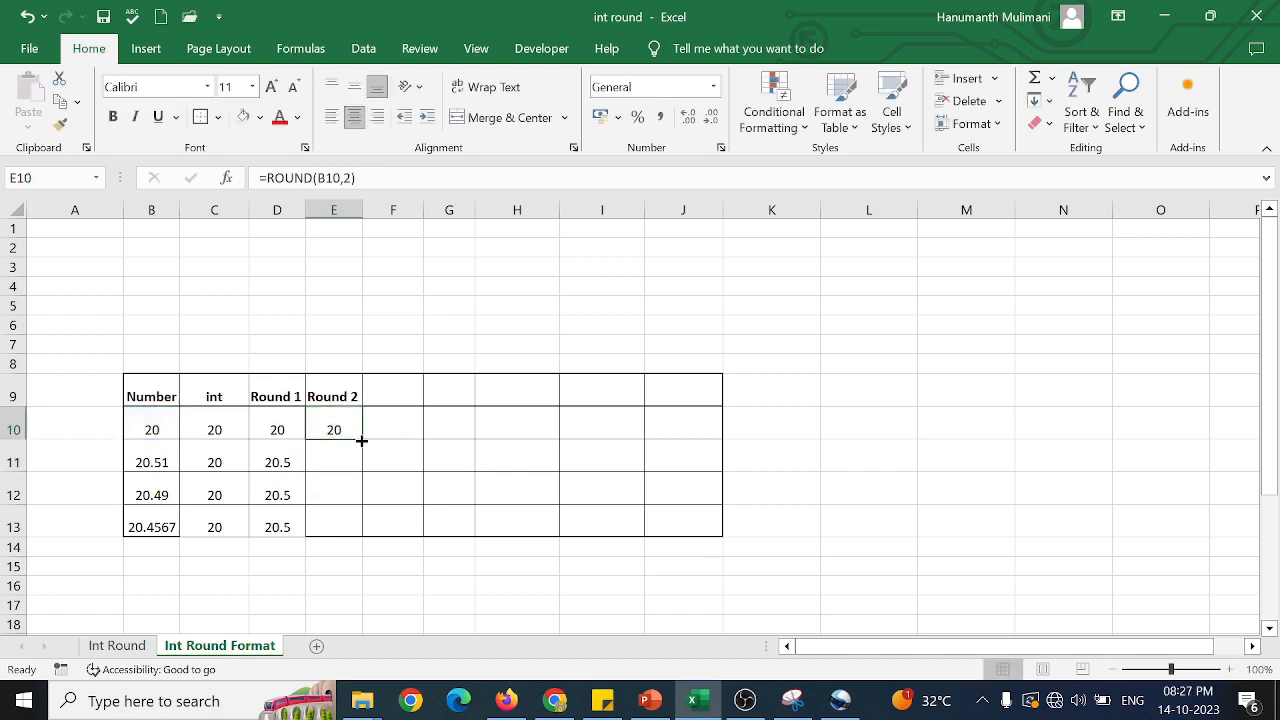
double_click(362, 440)
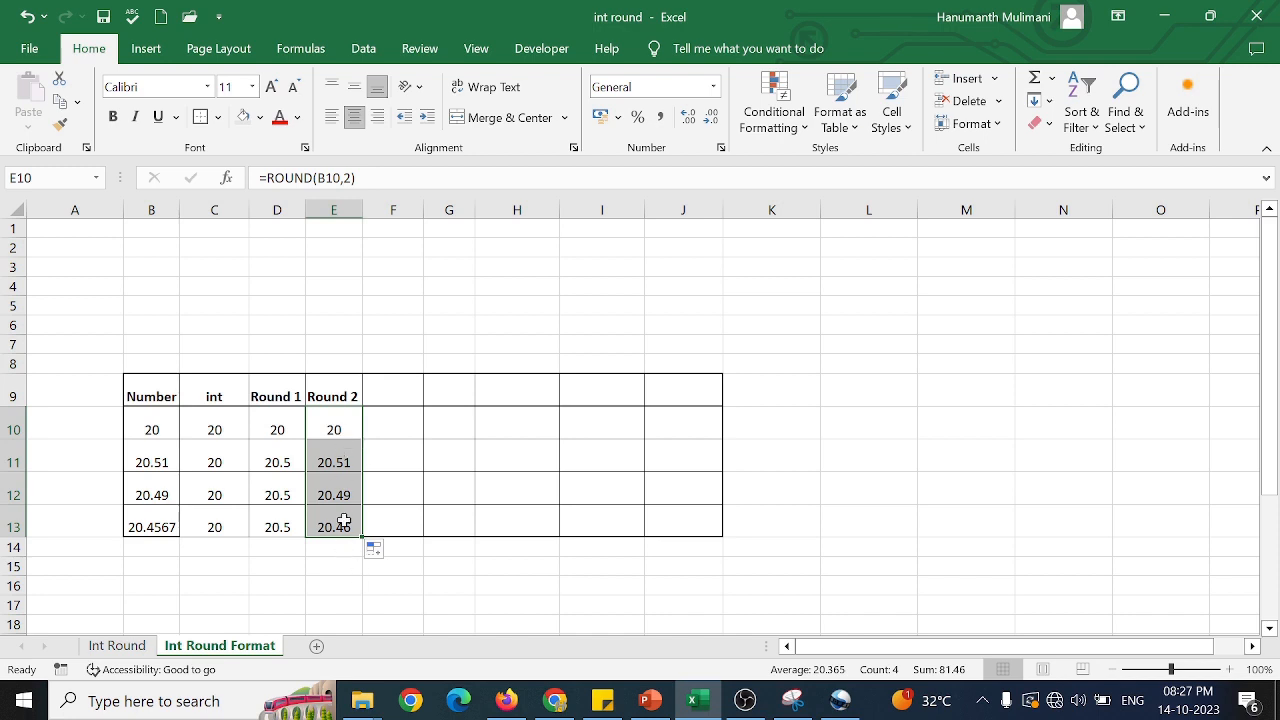
double_click(276, 527)
key("Escape")
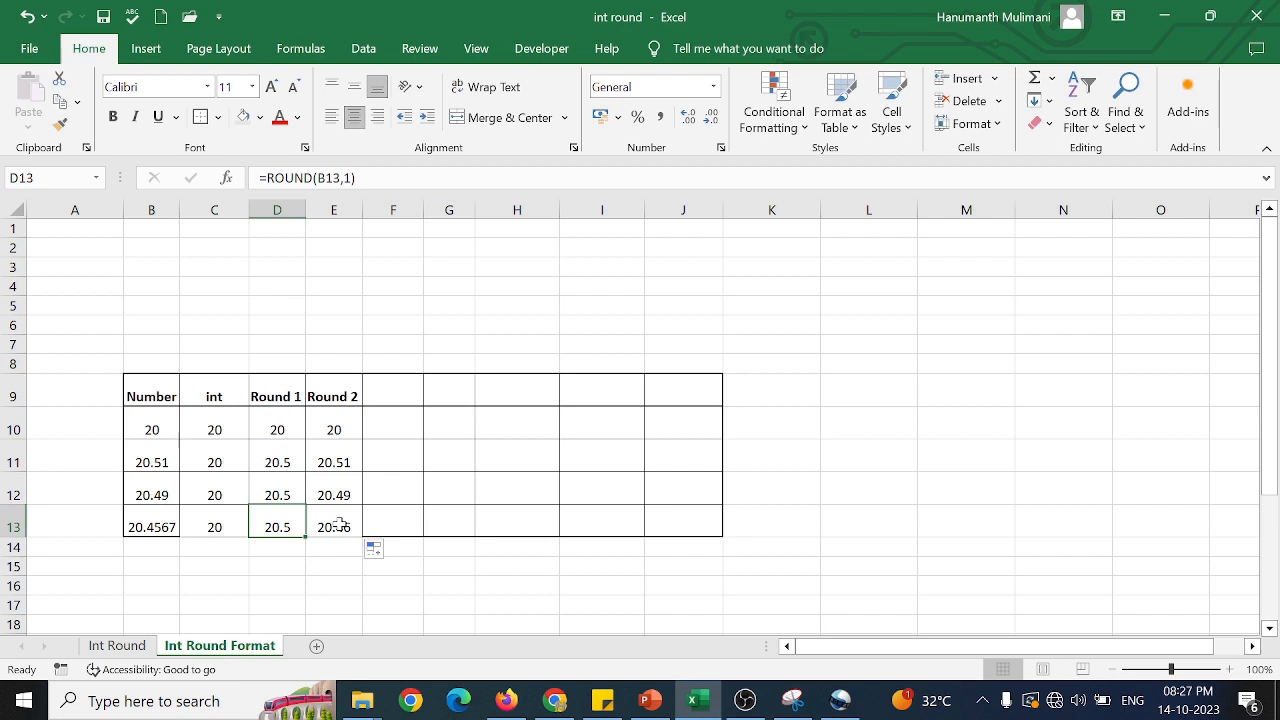
Enter the header Format in F9.
left_click(405, 394)
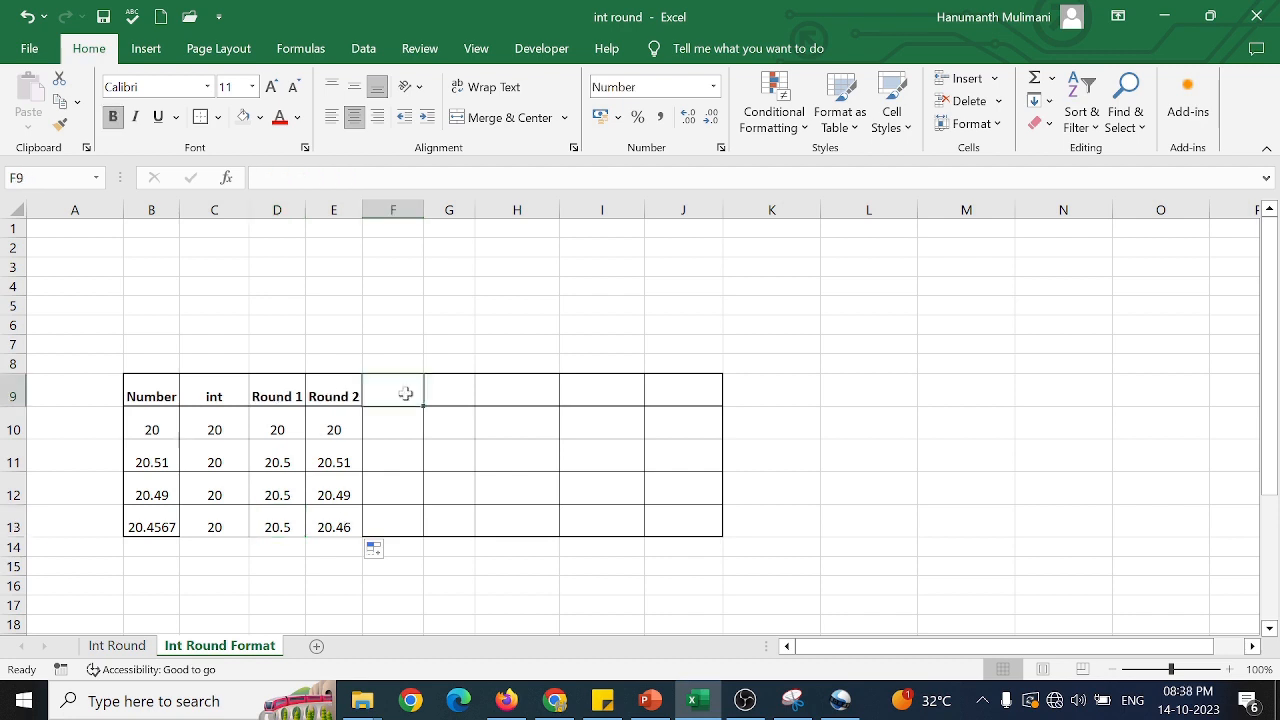
type("Format")
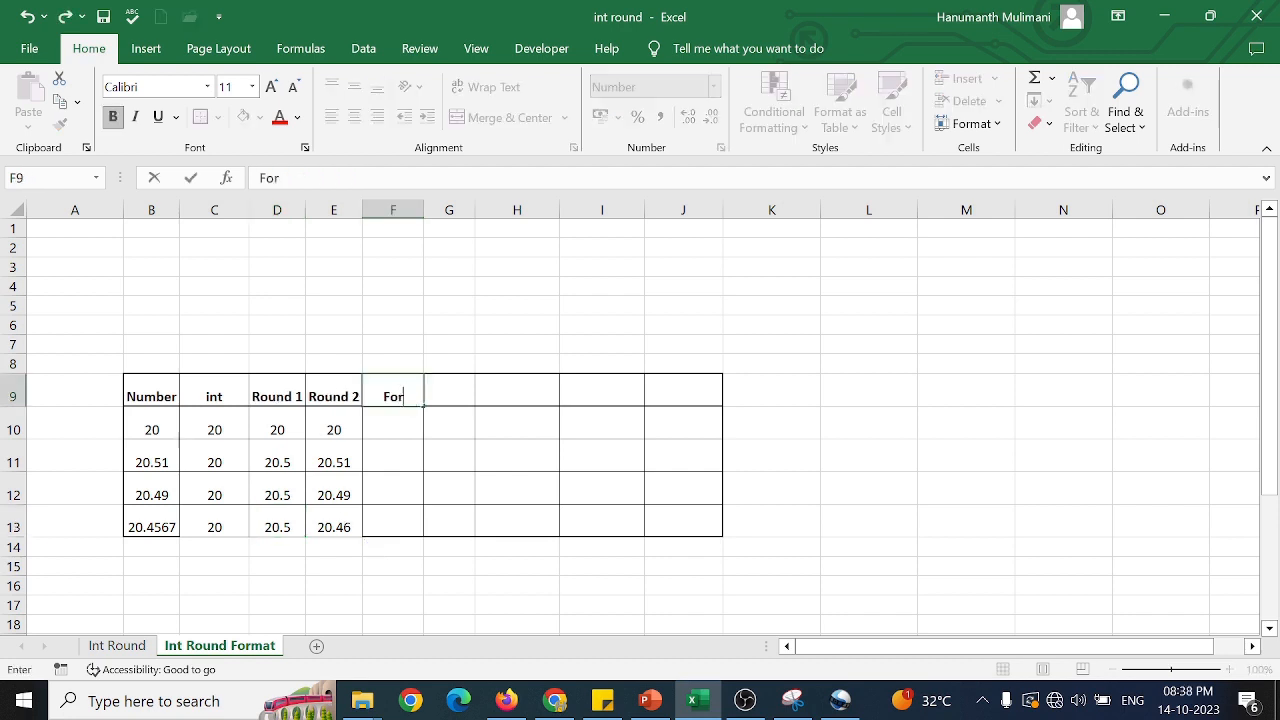
key("Return")
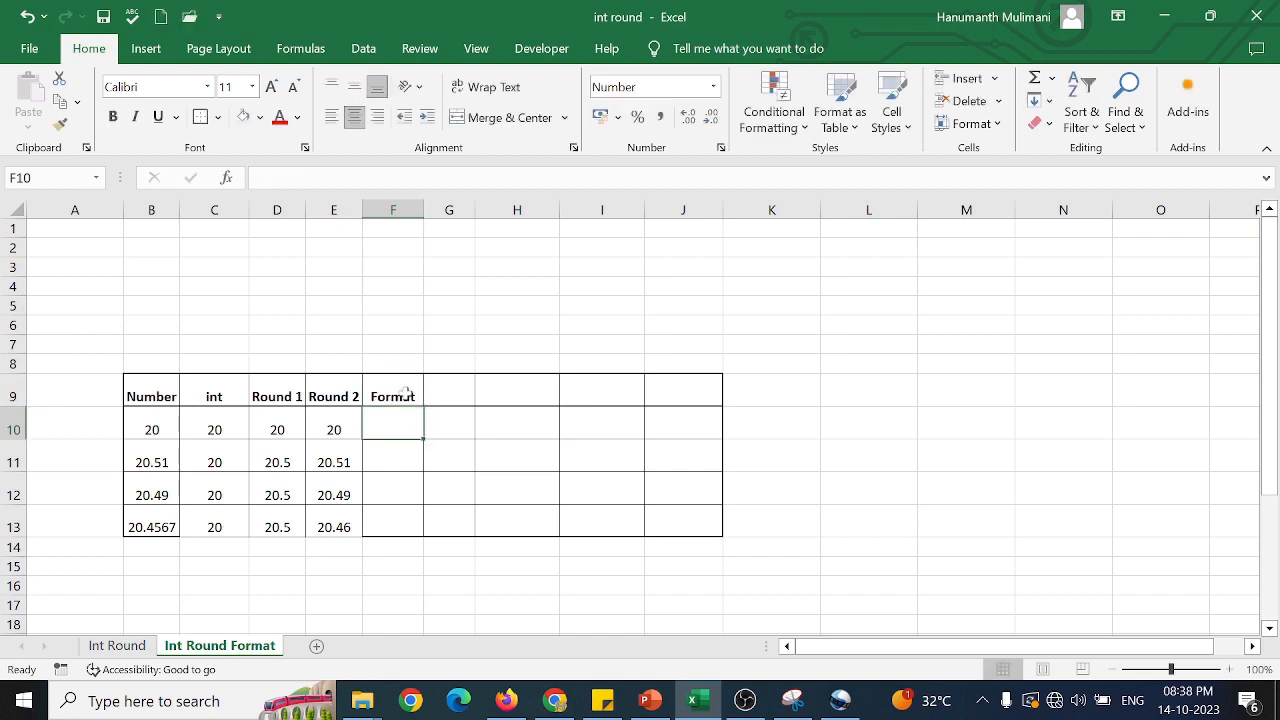
type("=")
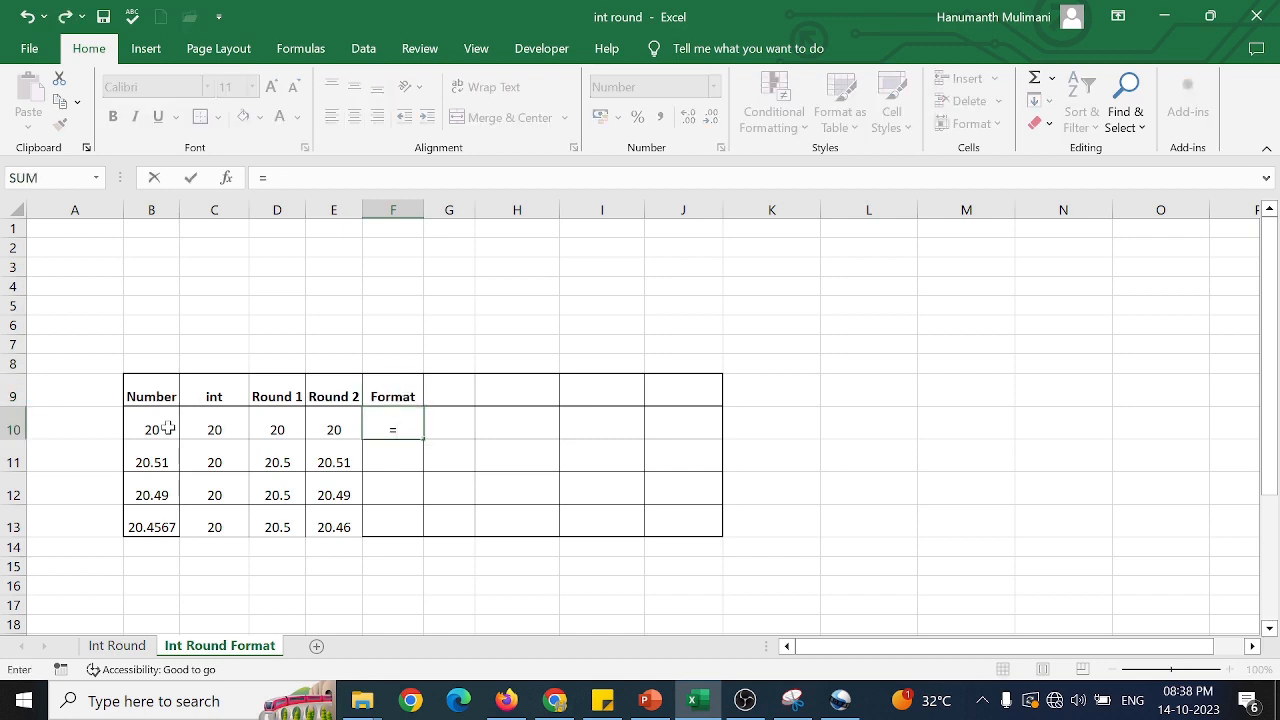
key("Escape")
left_click_drag(163, 425, 181, 507)
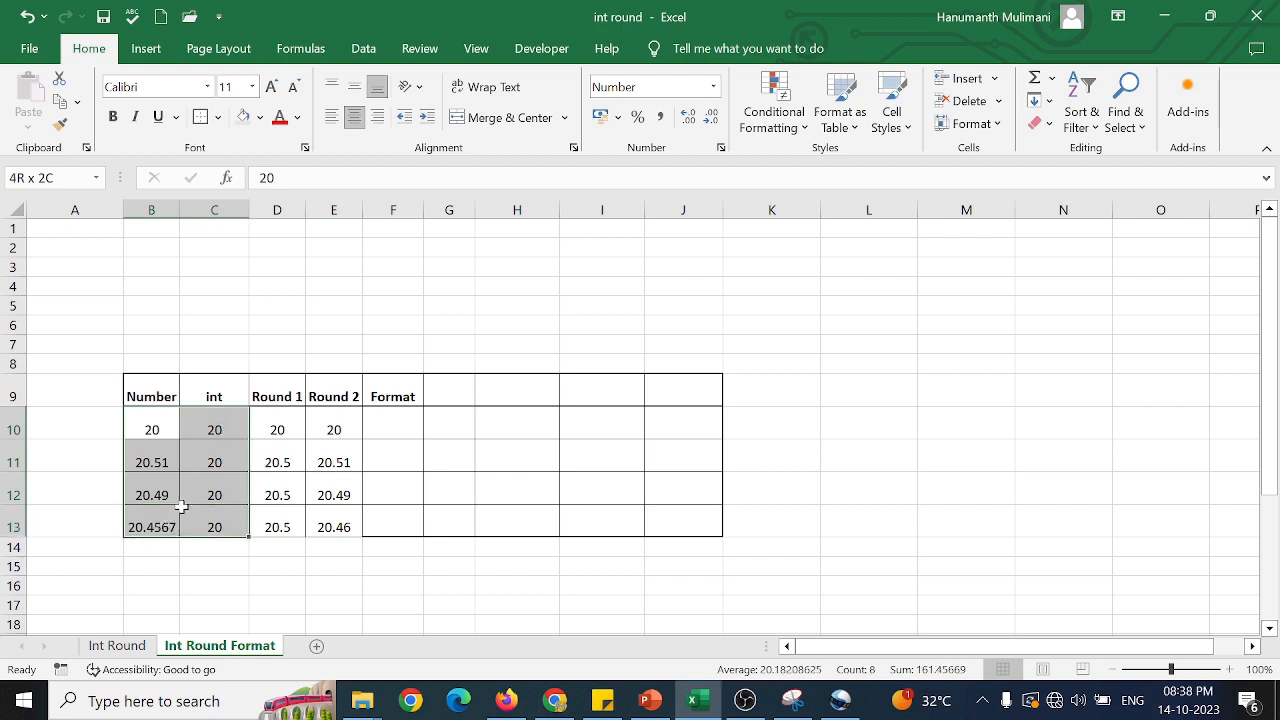
Enter =B10 in F10 and fill the reference down through F13.
left_click(393, 428)
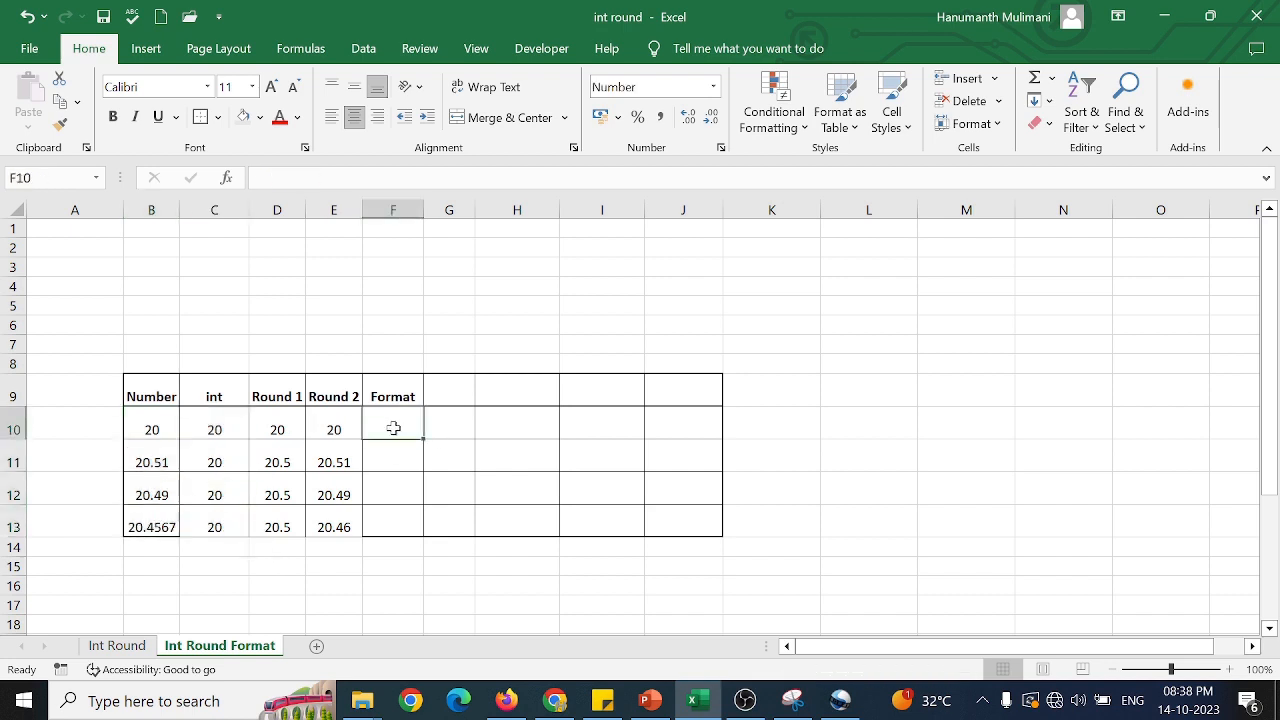
type("=")
left_click(174, 424)
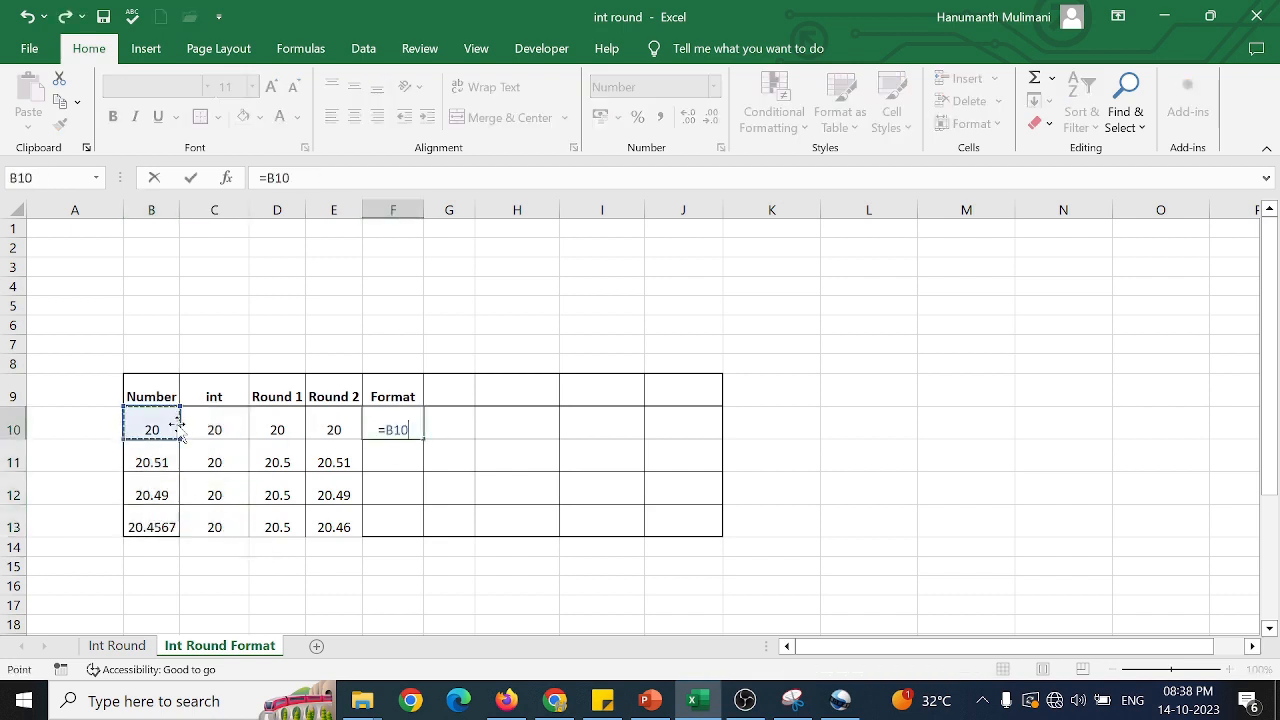
key("Return")
left_click(408, 428)
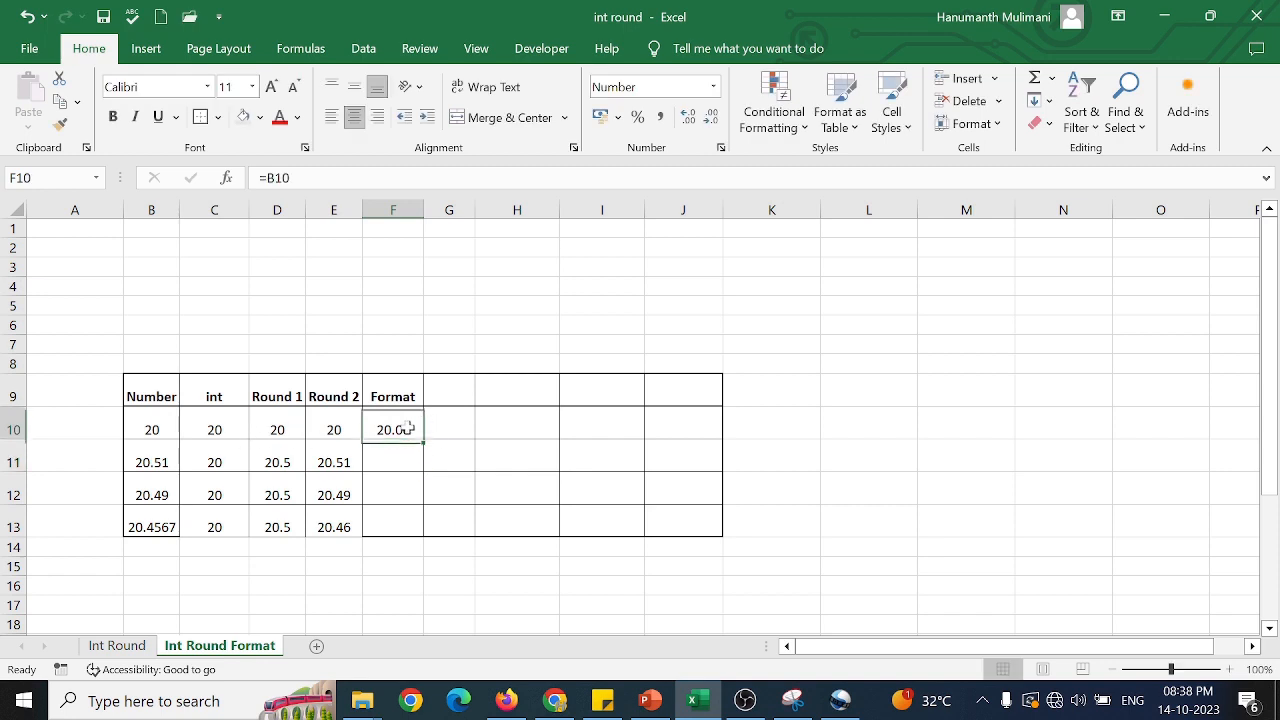
double_click(424, 440)
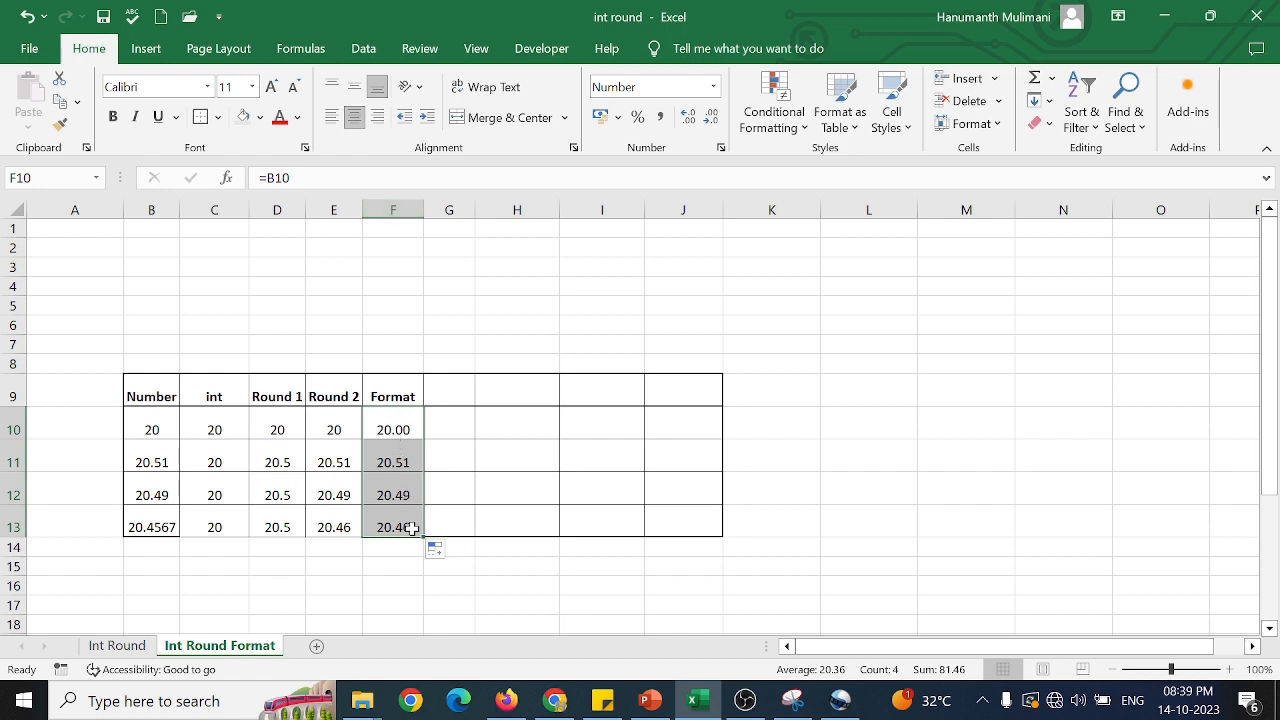
Format column F as Number with three decimal places.
left_click(393, 210)
right_click(394, 212)
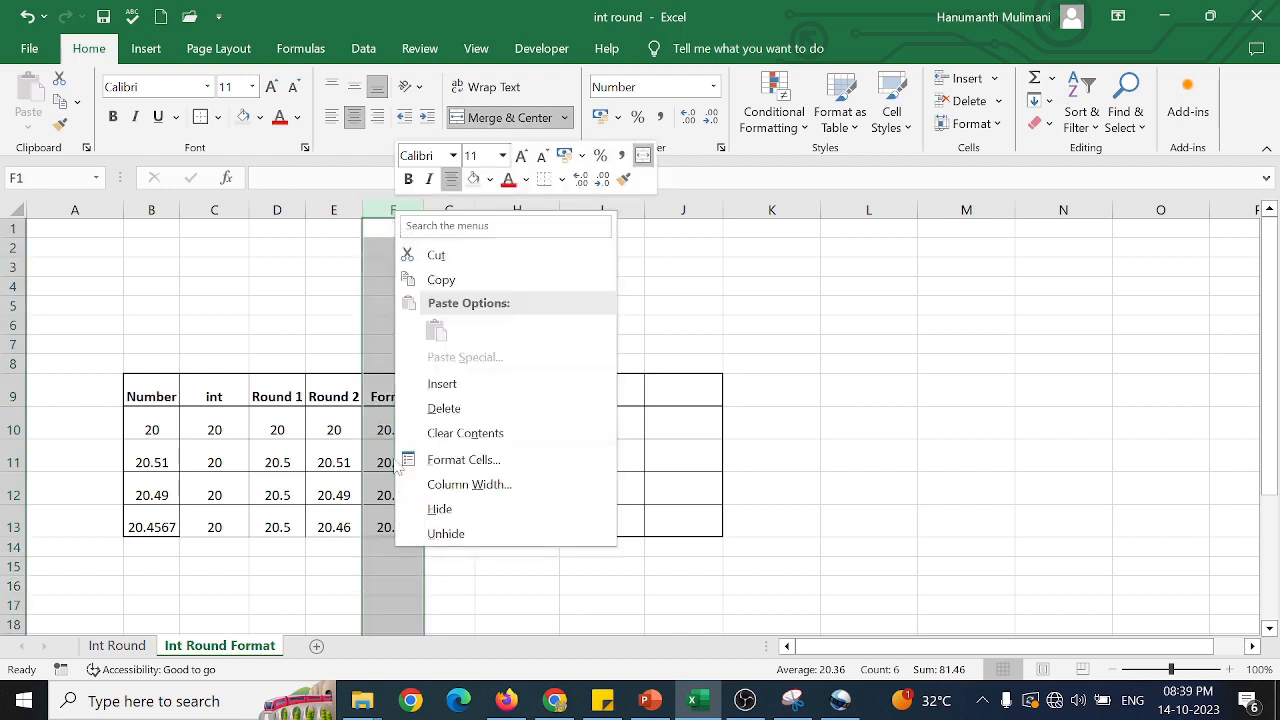
right_click(390, 434)
left_click(465, 377)
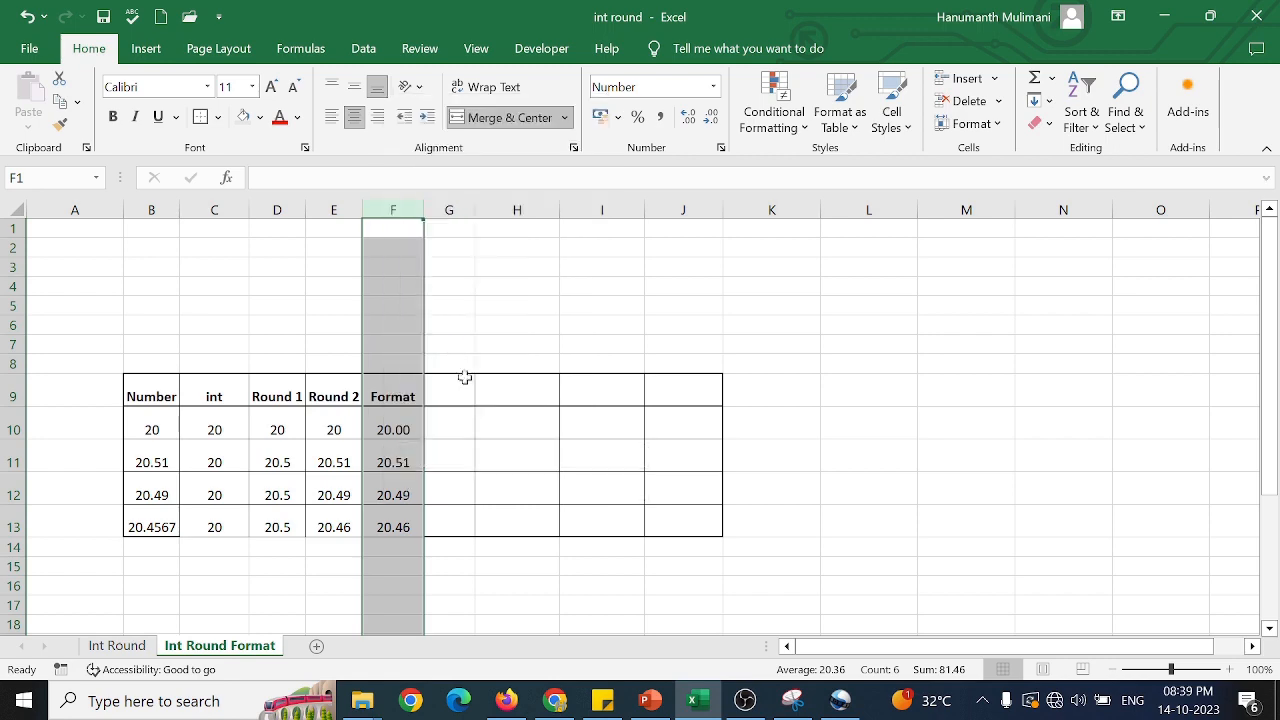
left_click(489, 218)
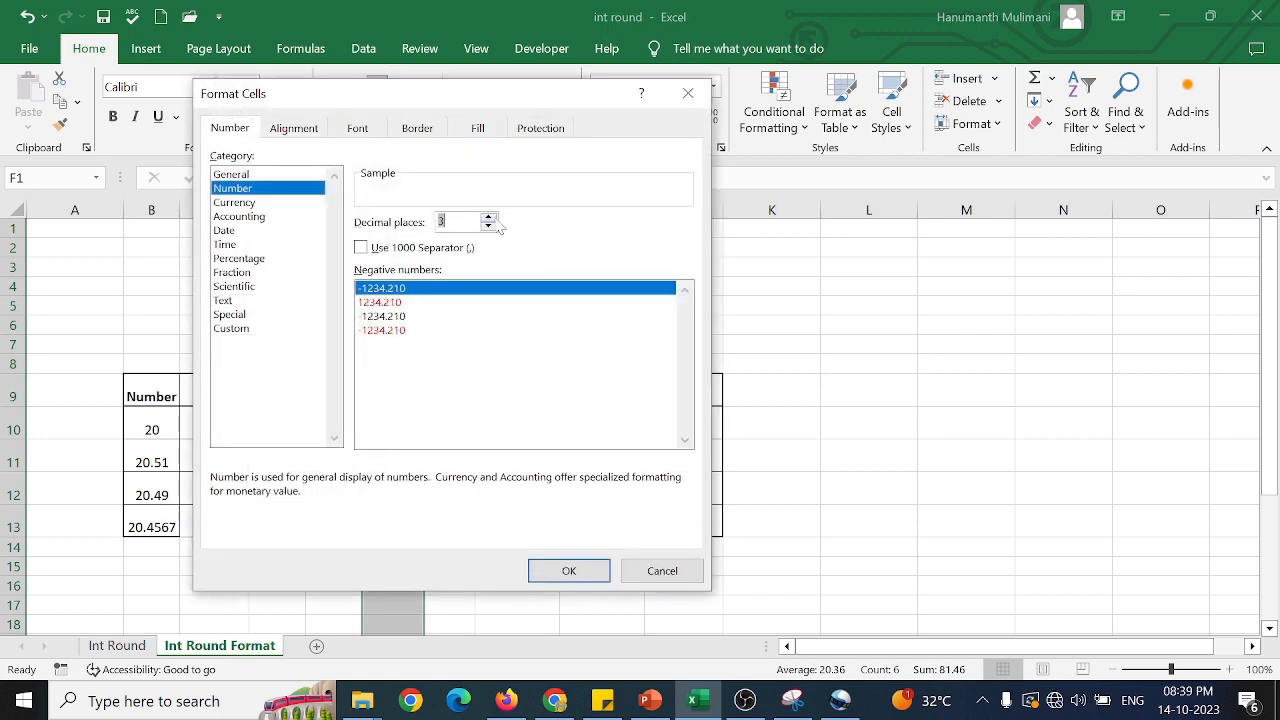
left_click(562, 571)
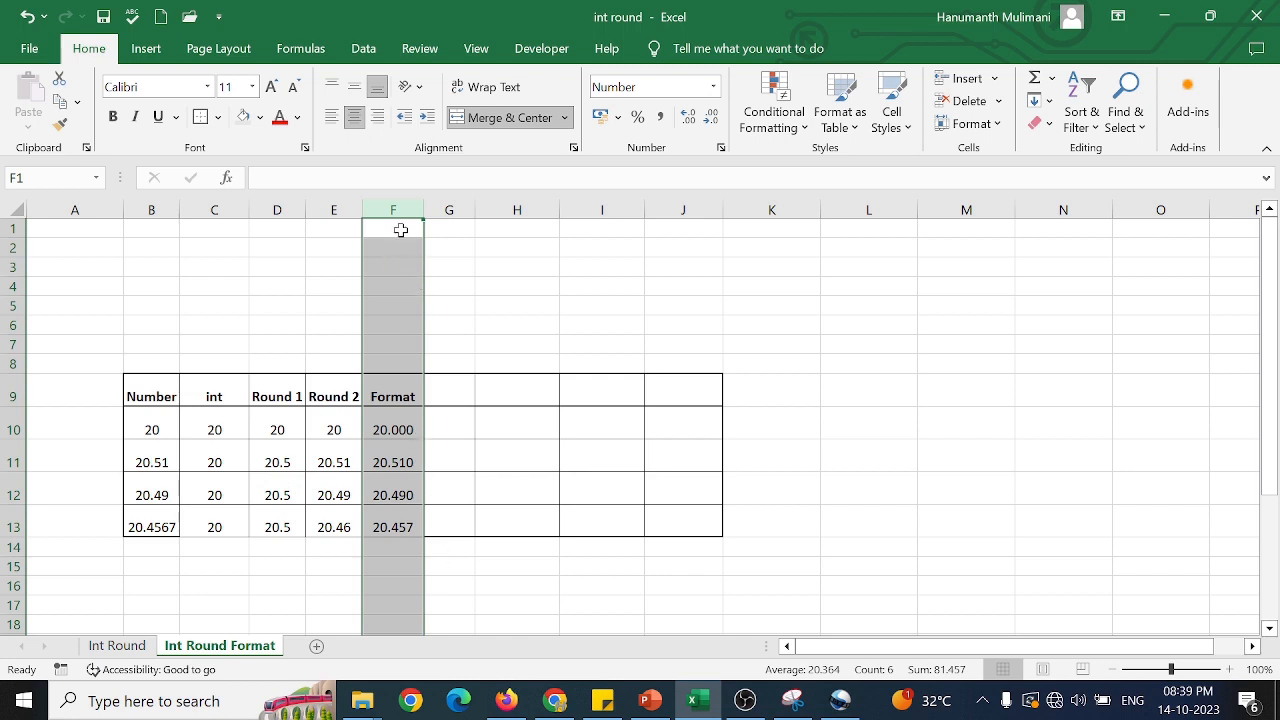
Set column F's Number format to two decimal places.
right_click(392, 451)
left_click(478, 368)
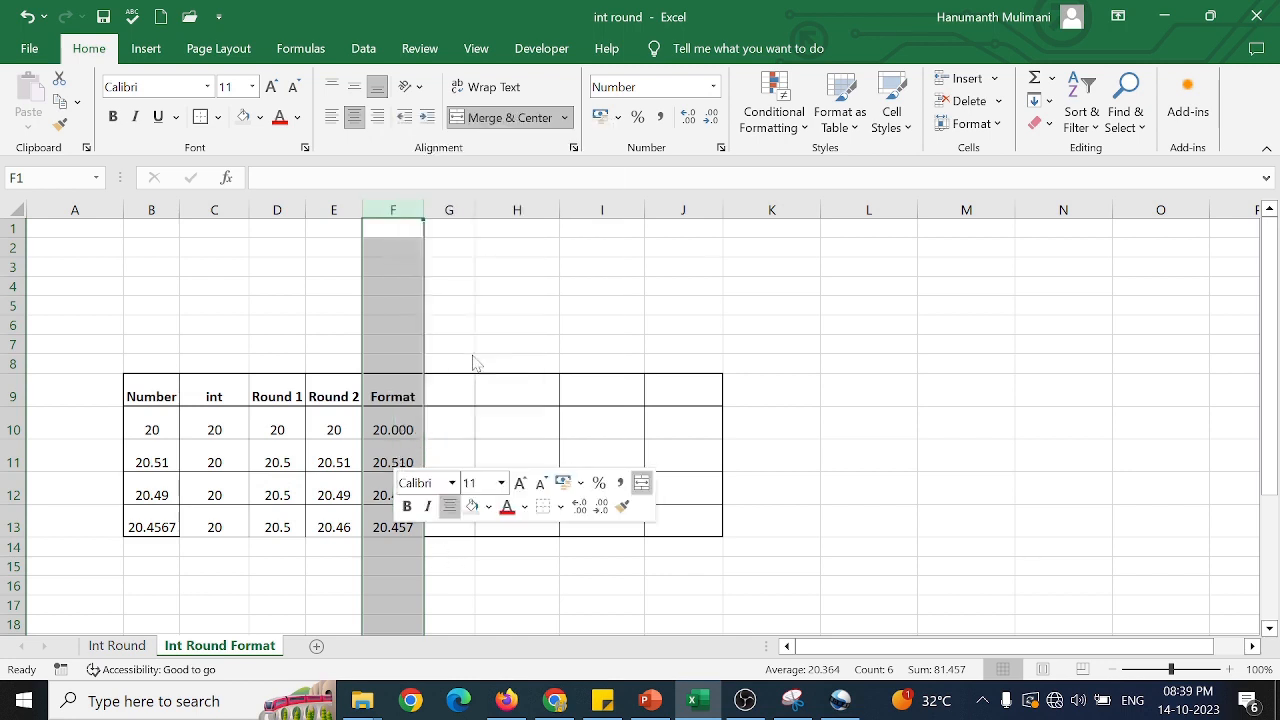
left_click(509, 232)
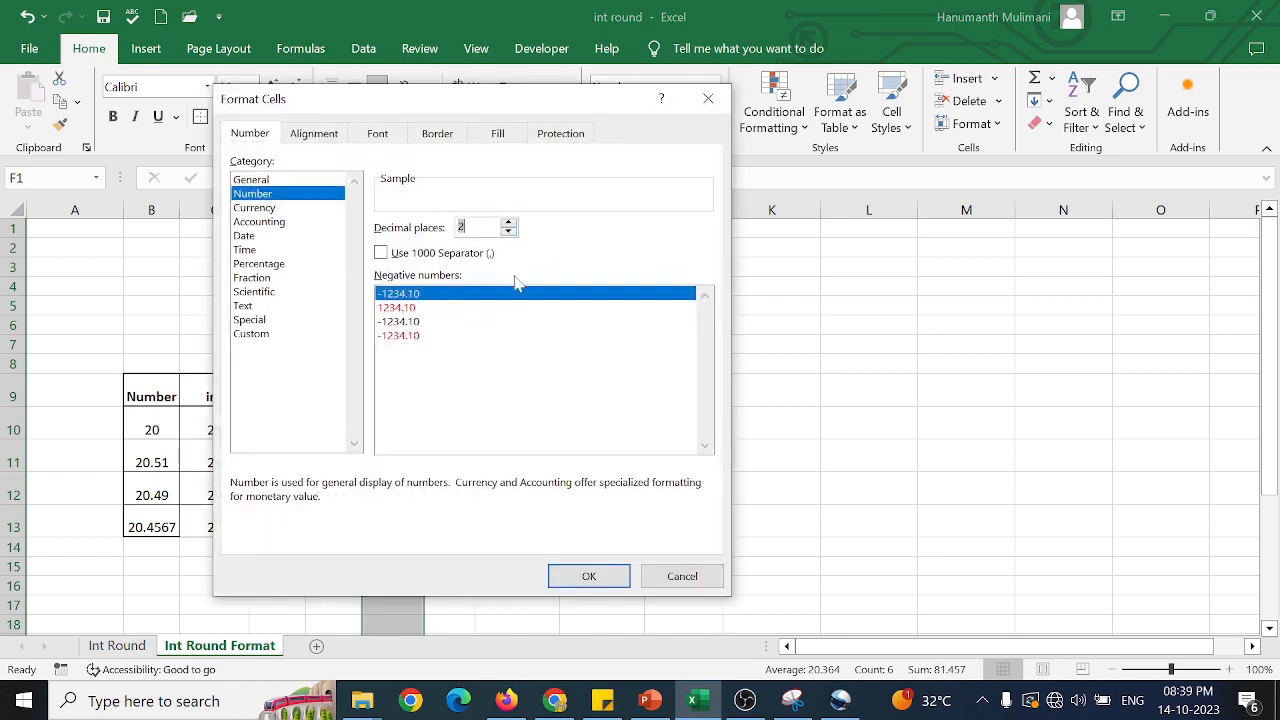
left_click(600, 575)
left_click(585, 582)
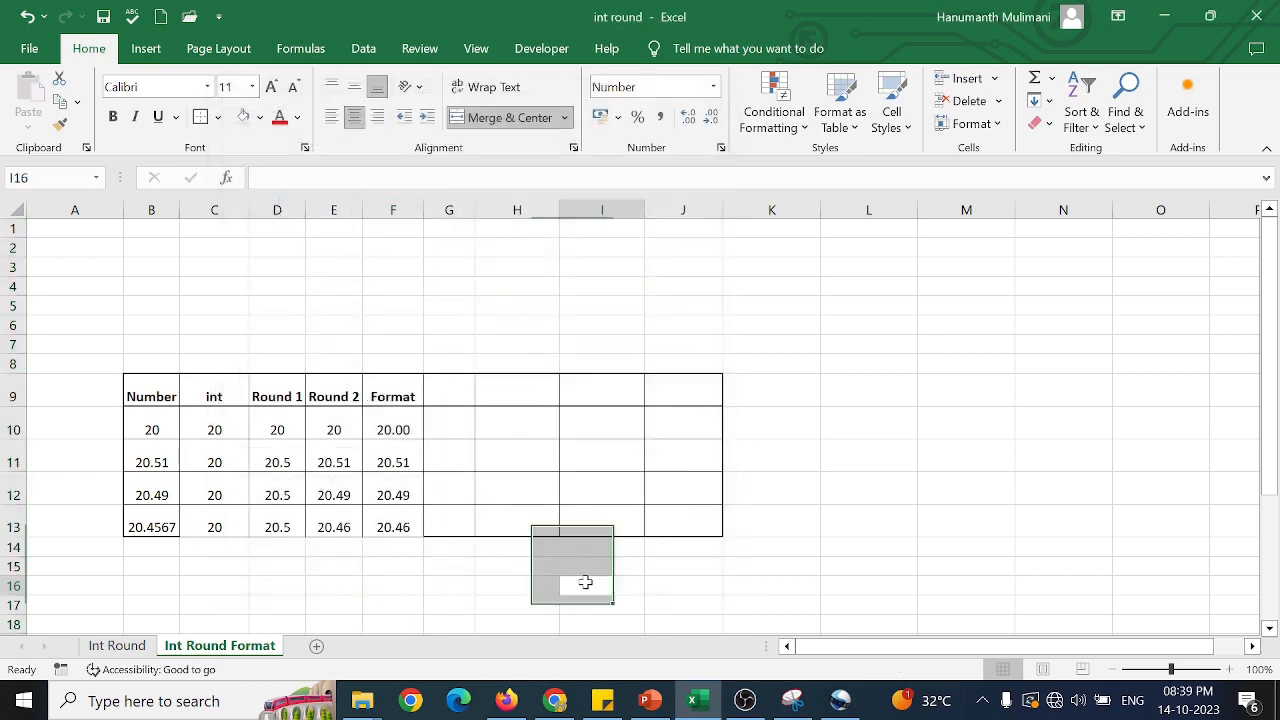
Enter the header int*1 in G9.
left_click(446, 392)
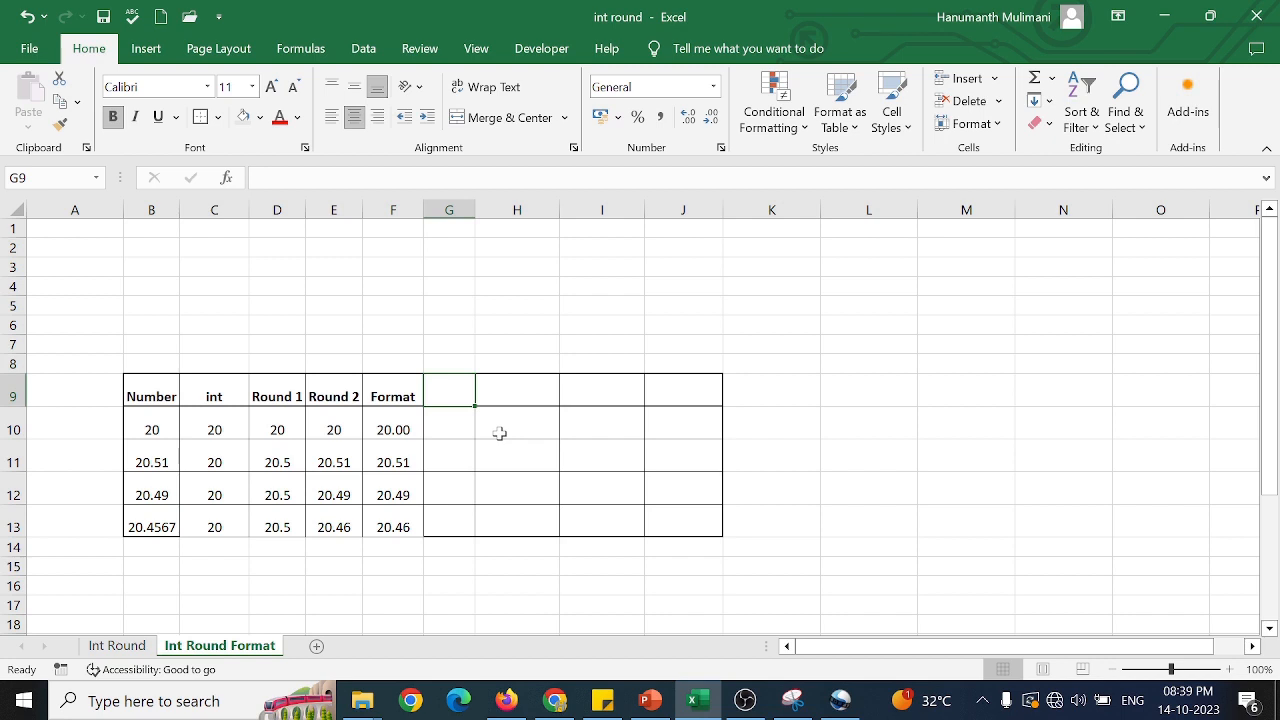
type("int")
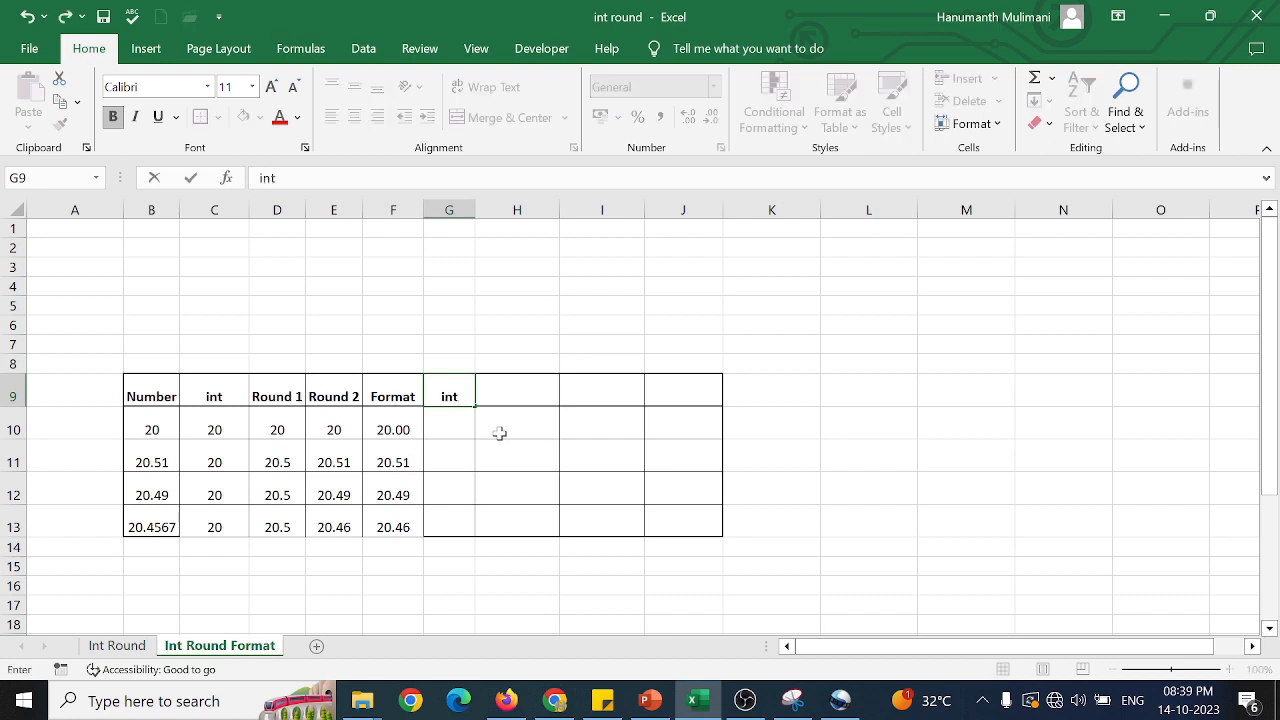
type("*1")
key("Return")
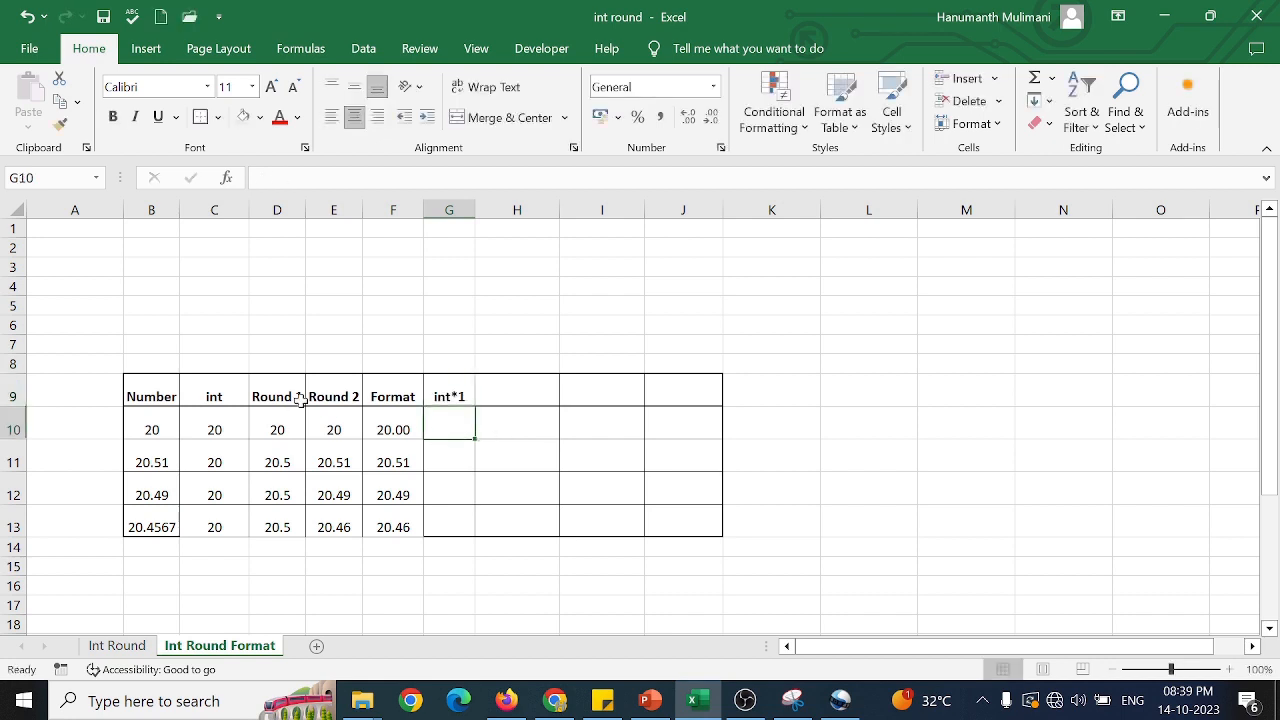
left_click_drag(300, 400, 356, 398)
key("ctrl+c")
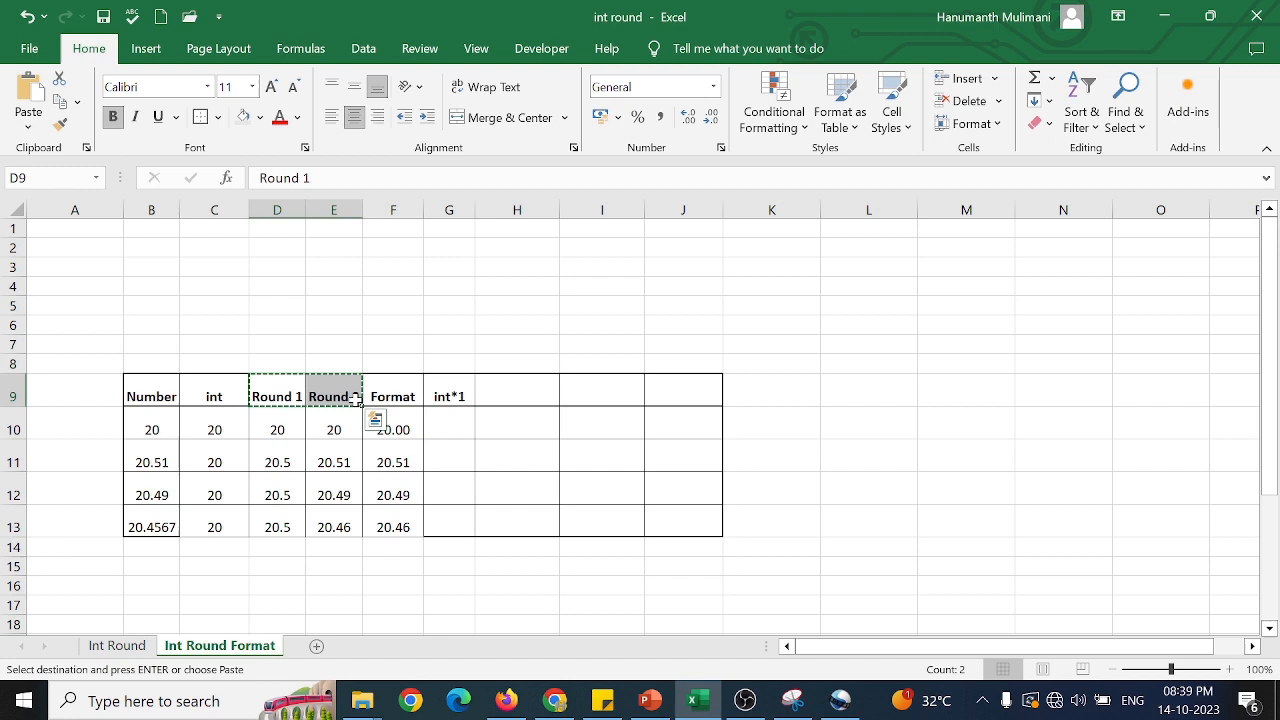
left_click(535, 393)
key("Escape")
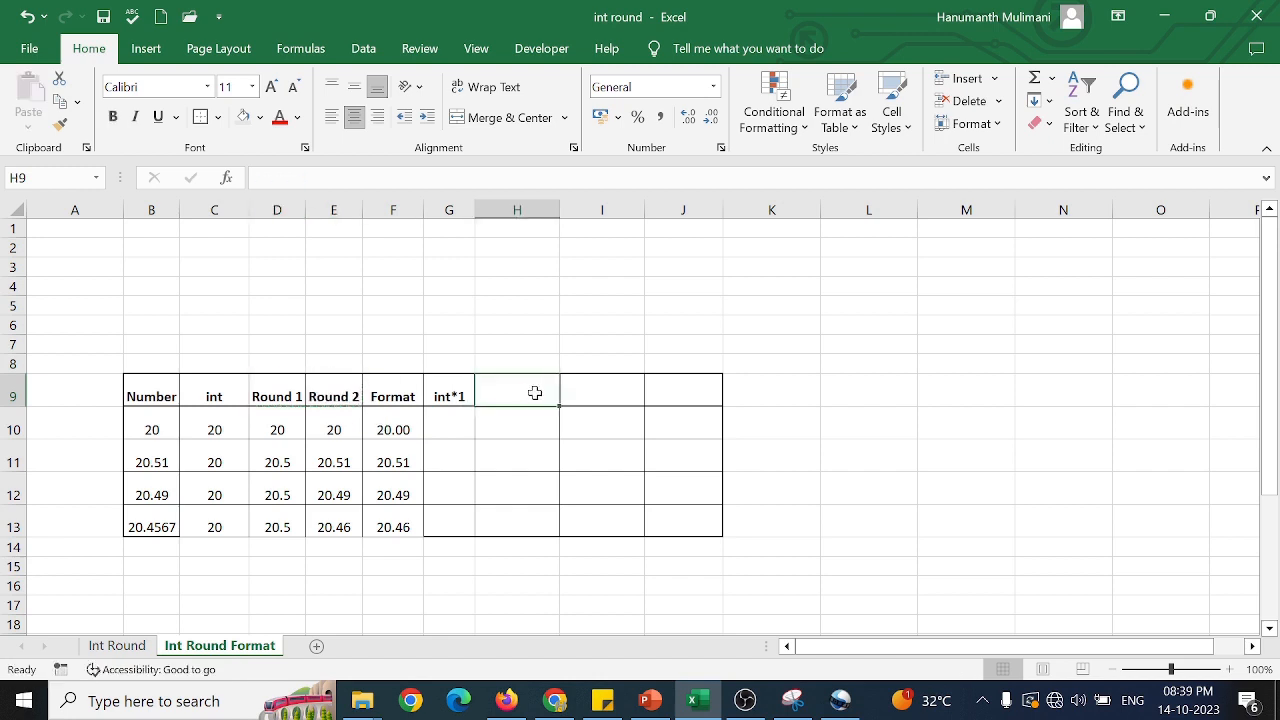
Copy the headers Round 1, Round 2 and Format from D9:F9 into H9:J9.
left_click_drag(288, 393, 392, 394)
key("ctrl+c")
left_click(529, 394)
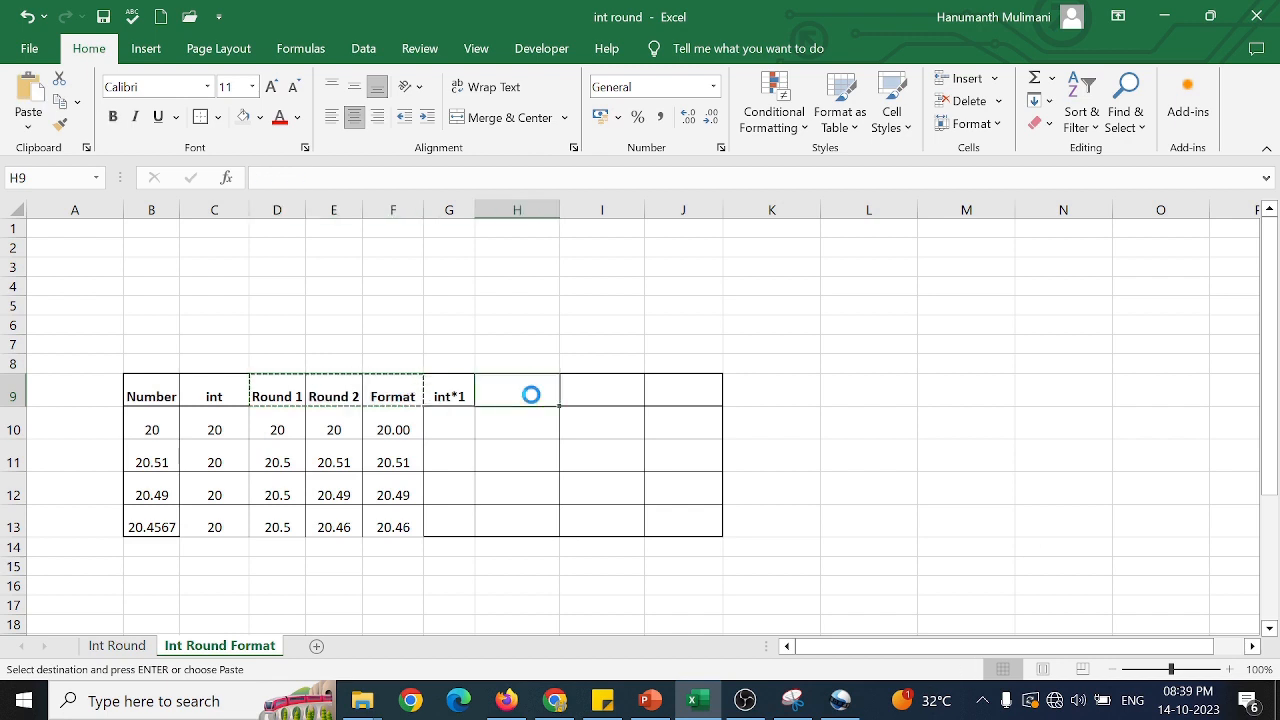
key("ctrl+v")
Append *1 to the copied headers in H9, I9 and J9, making them Round 1*1, Round 2*1 and Format*1.
left_click(543, 396)
key("Escape")
key("F2")
type("*1")
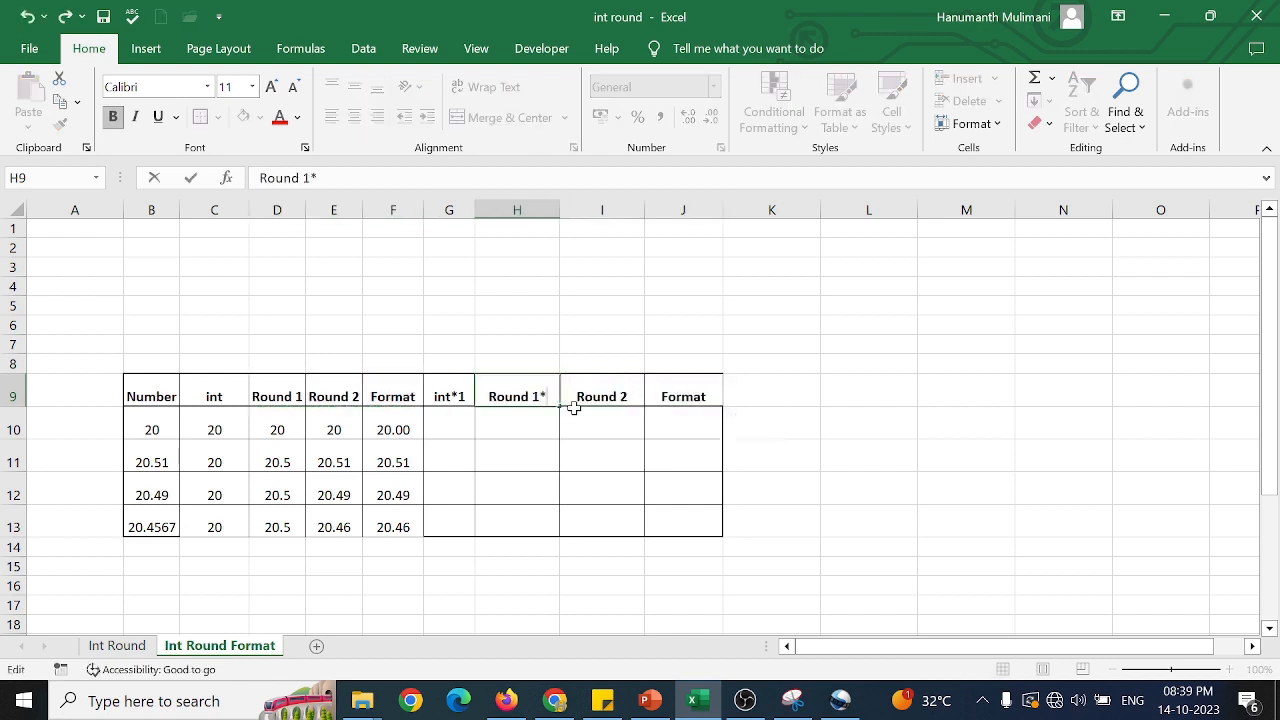
key("Return")
double_click(626, 397)
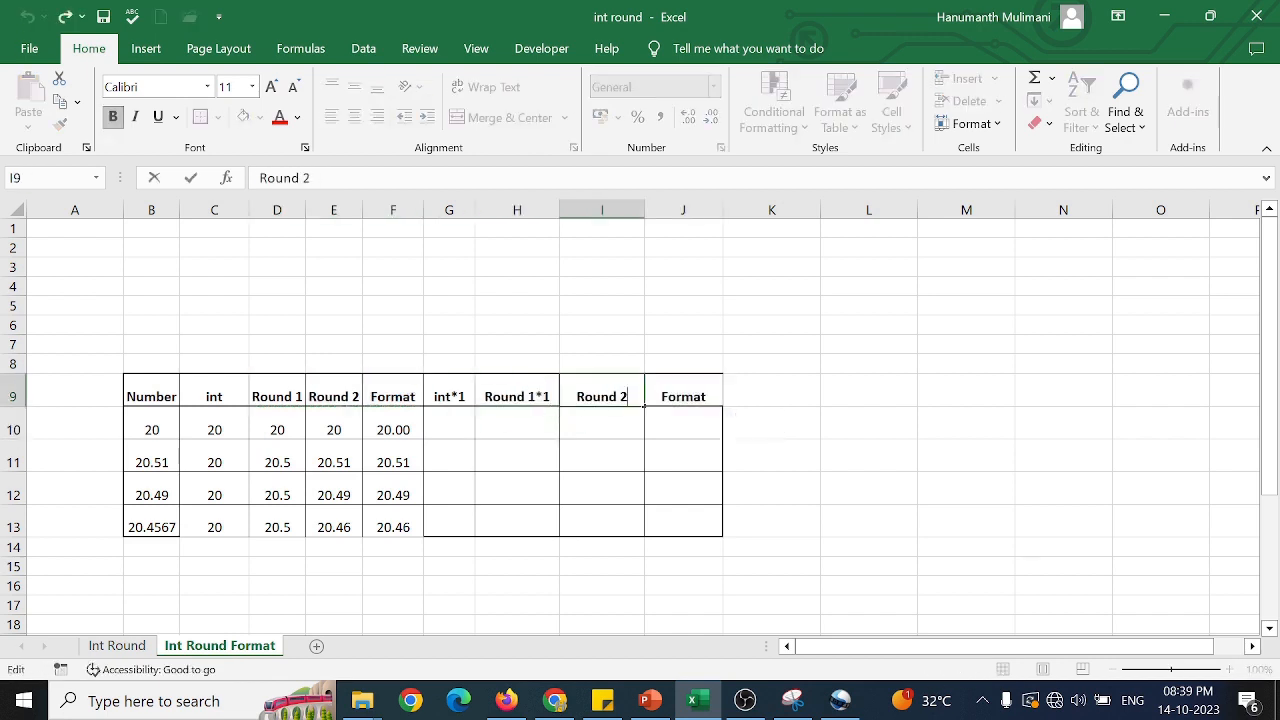
type("*1")
key("Return")
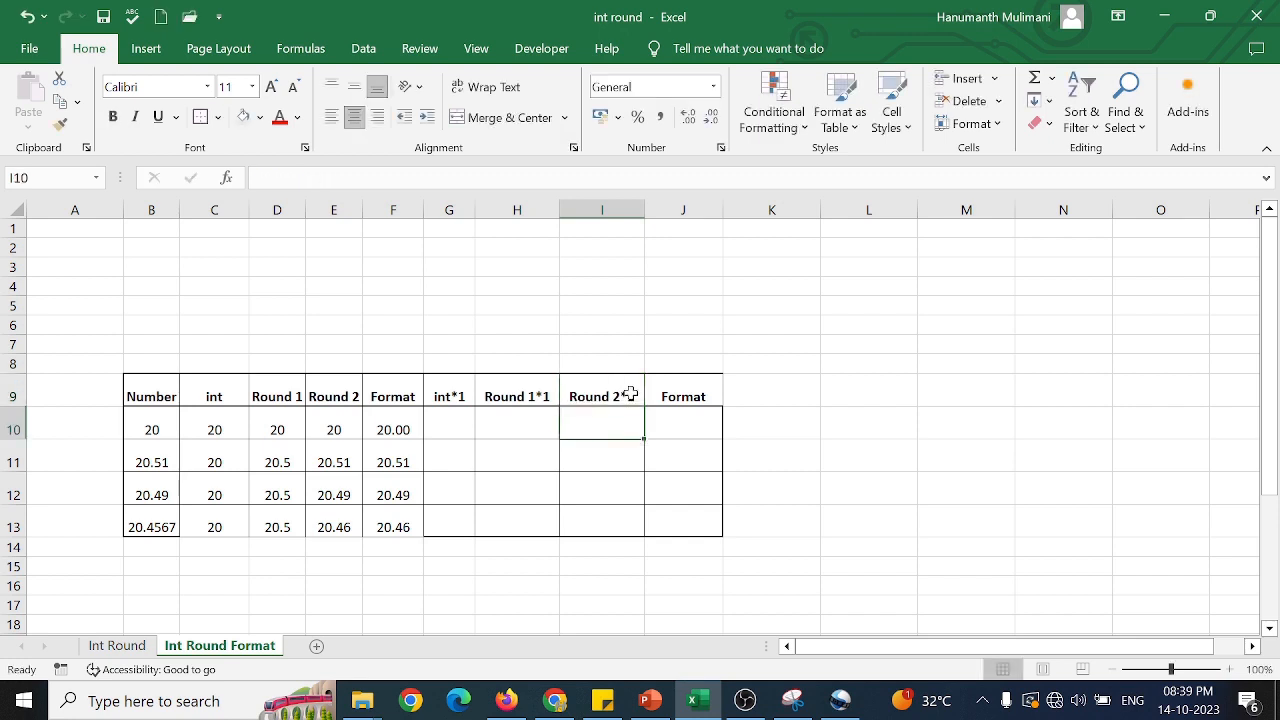
left_click(717, 397)
key("F2")
type("*1")
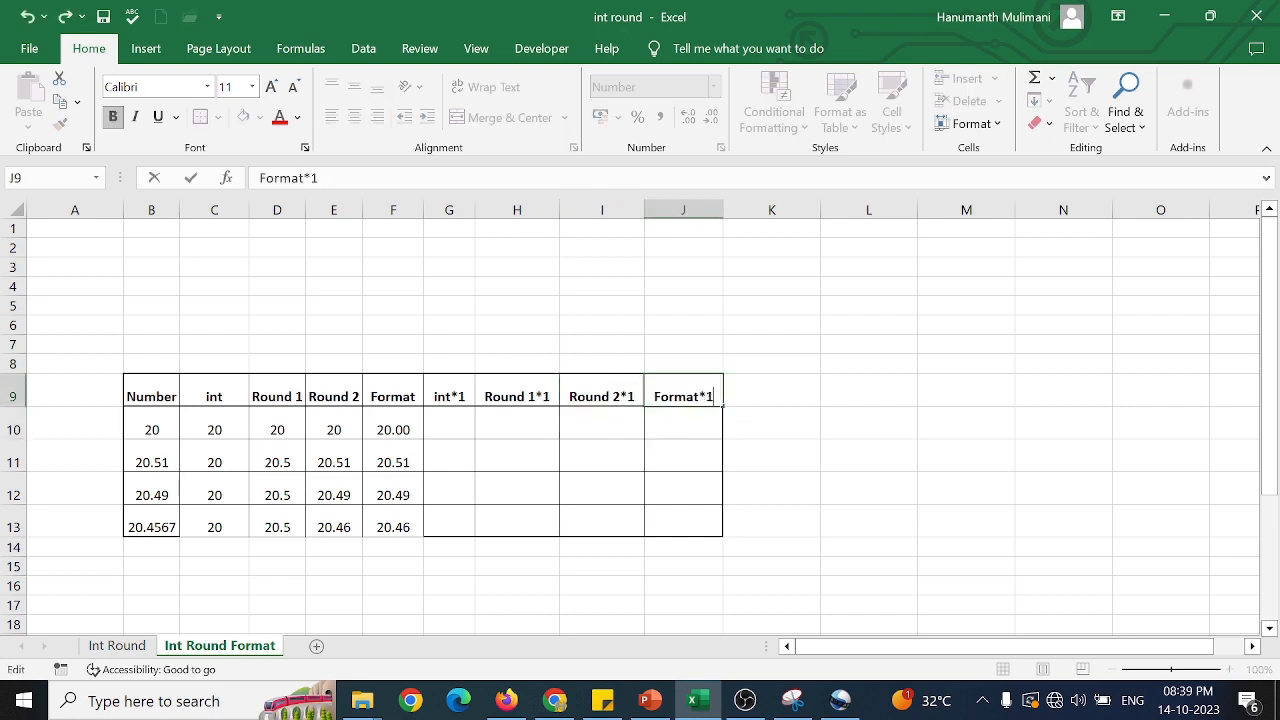
key("Return")
Enter =C10*1 in G10 and fill the formula down through G13.
left_click(461, 422)
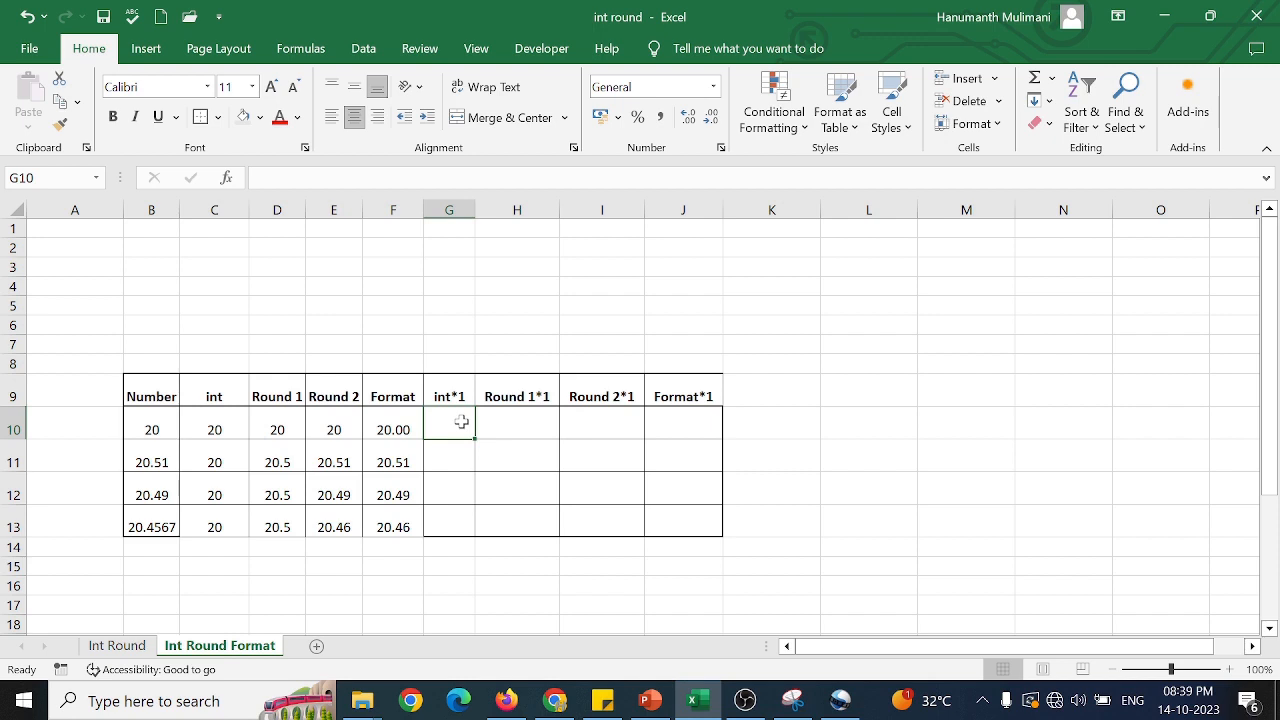
type("=")
left_click(218, 430)
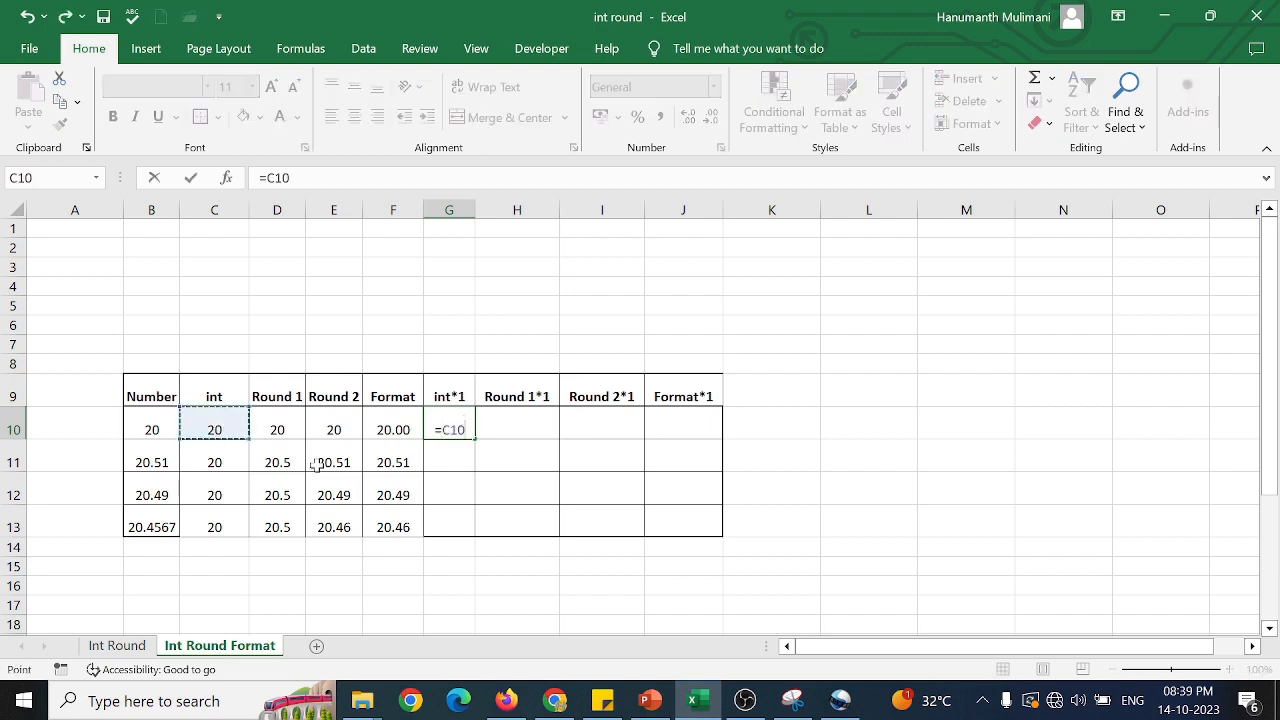
type("*")
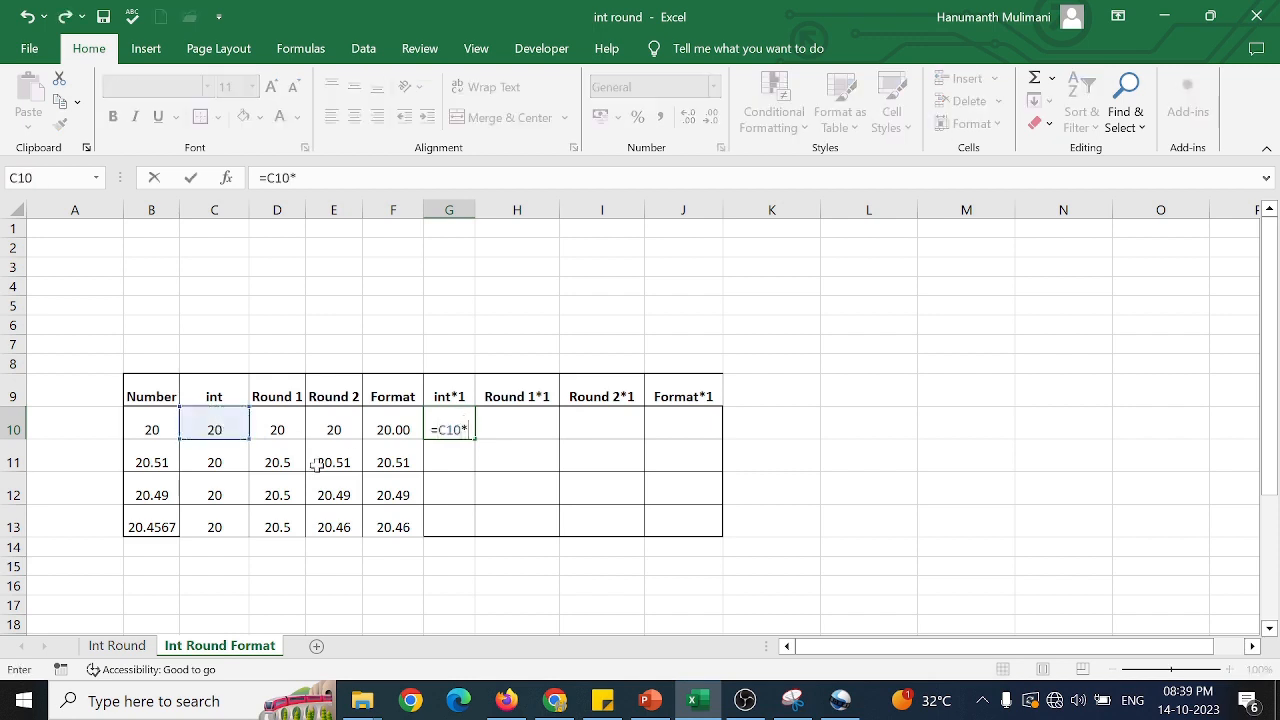
type("1")
key("Return")
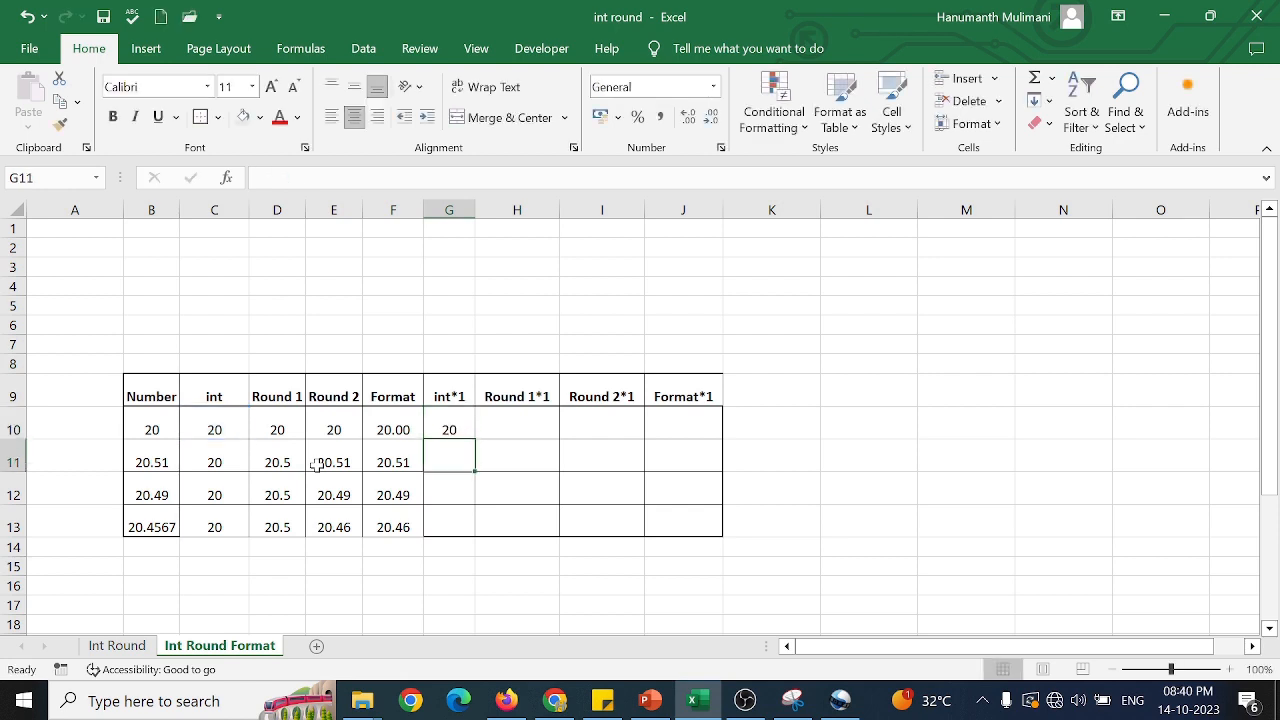
left_click_drag(474, 441, 478, 532)
Enter =D10*1 in H10 and fill the formula down through H13.
left_click(494, 425)
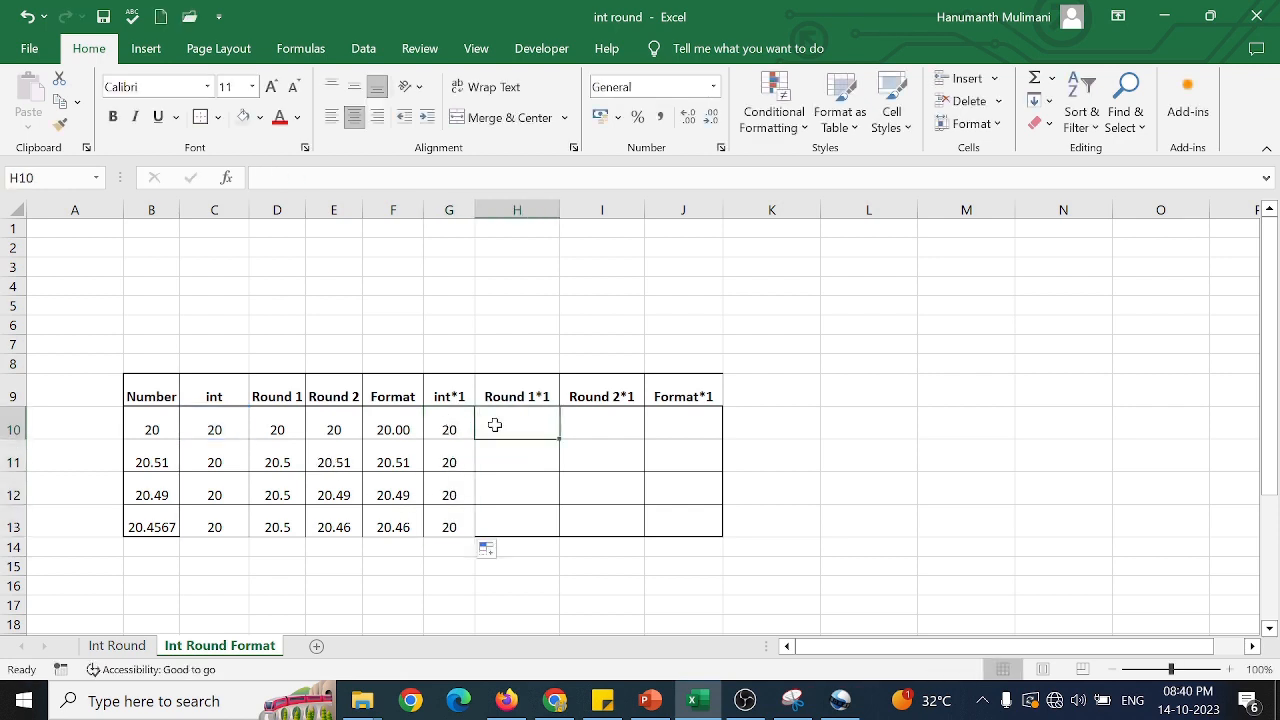
type("=")
left_click(287, 428)
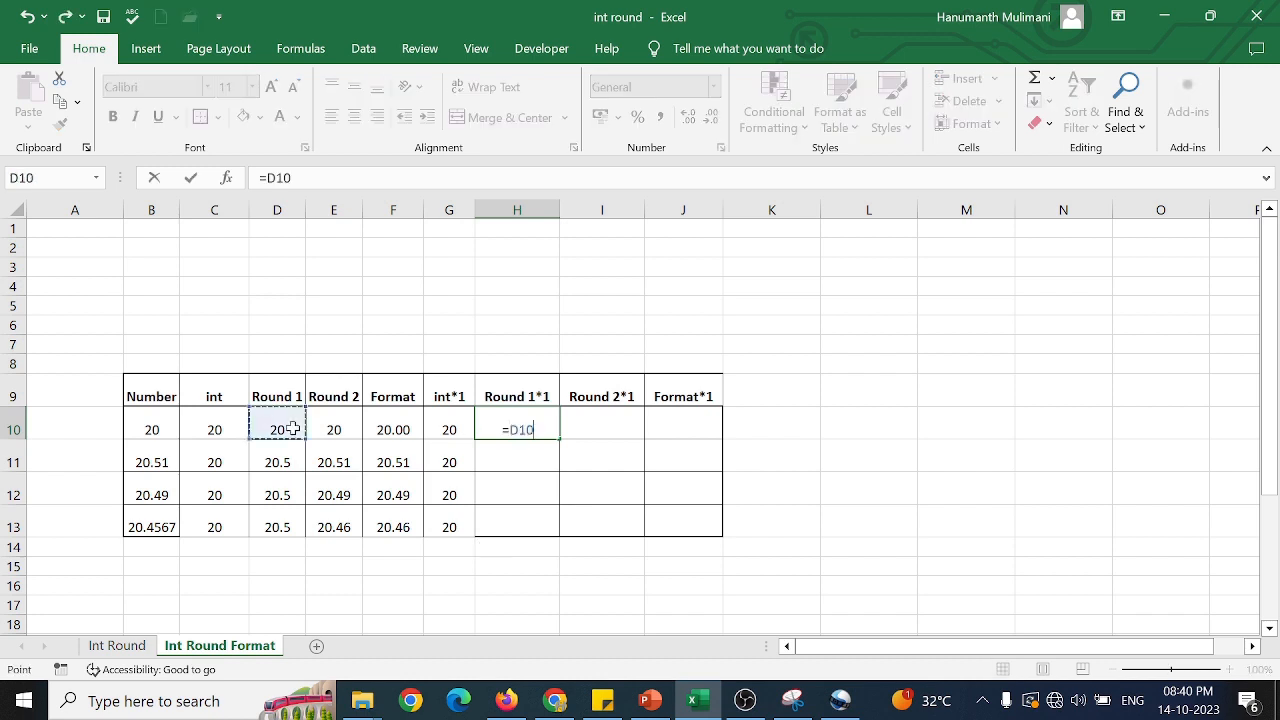
type("*")
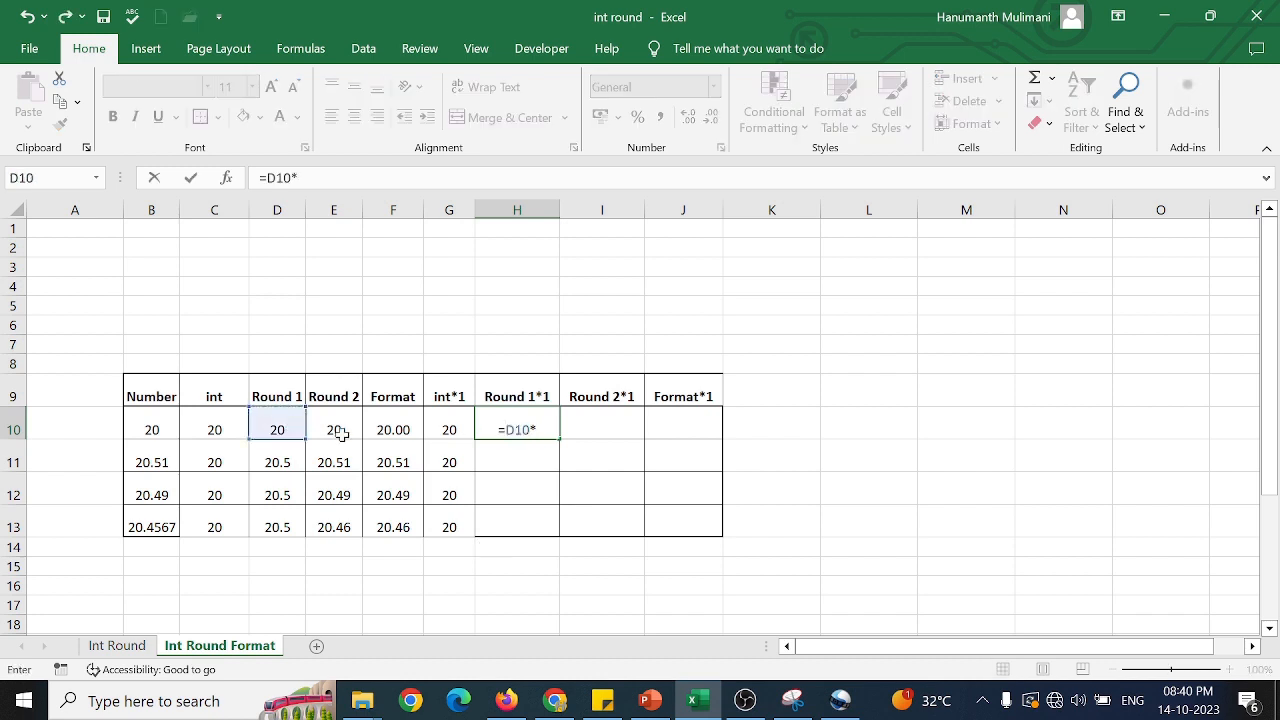
type("1")
key("Return")
left_click(545, 420)
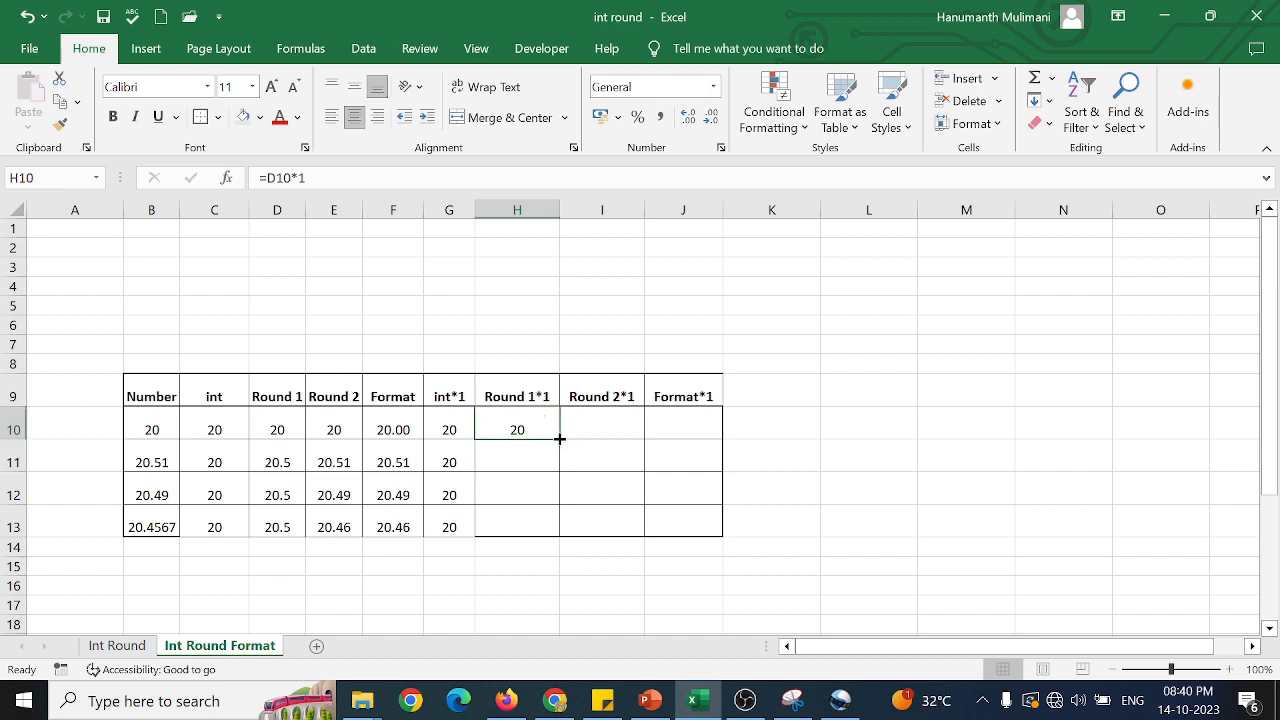
double_click(559, 438)
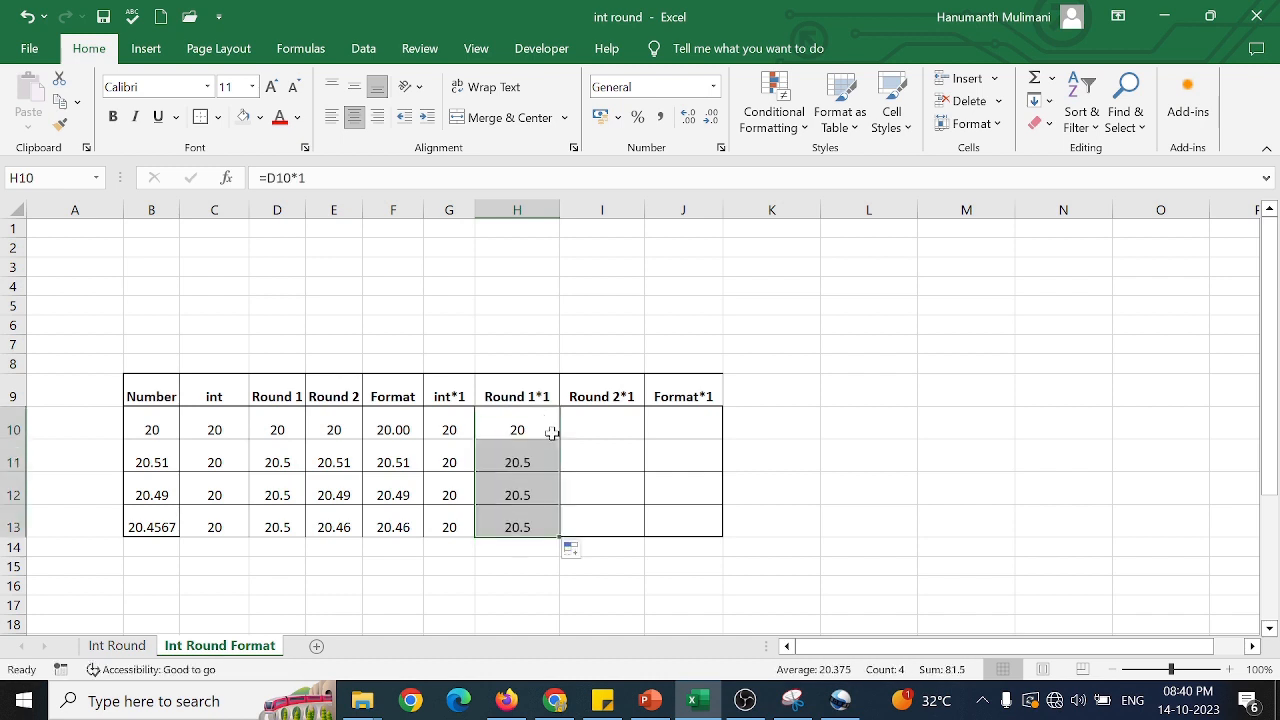
Enter =E10*1 in I10 and fill the formula down through I13.
left_click(598, 436)
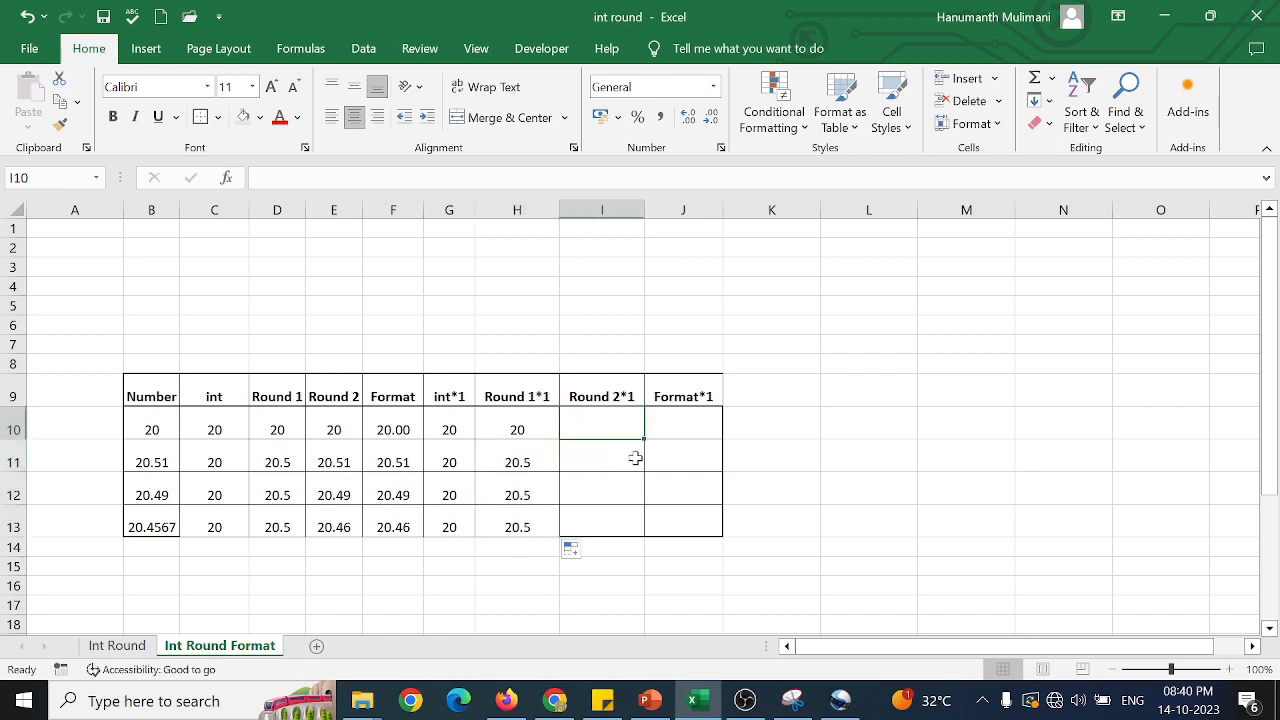
type("=")
left_click(333, 430)
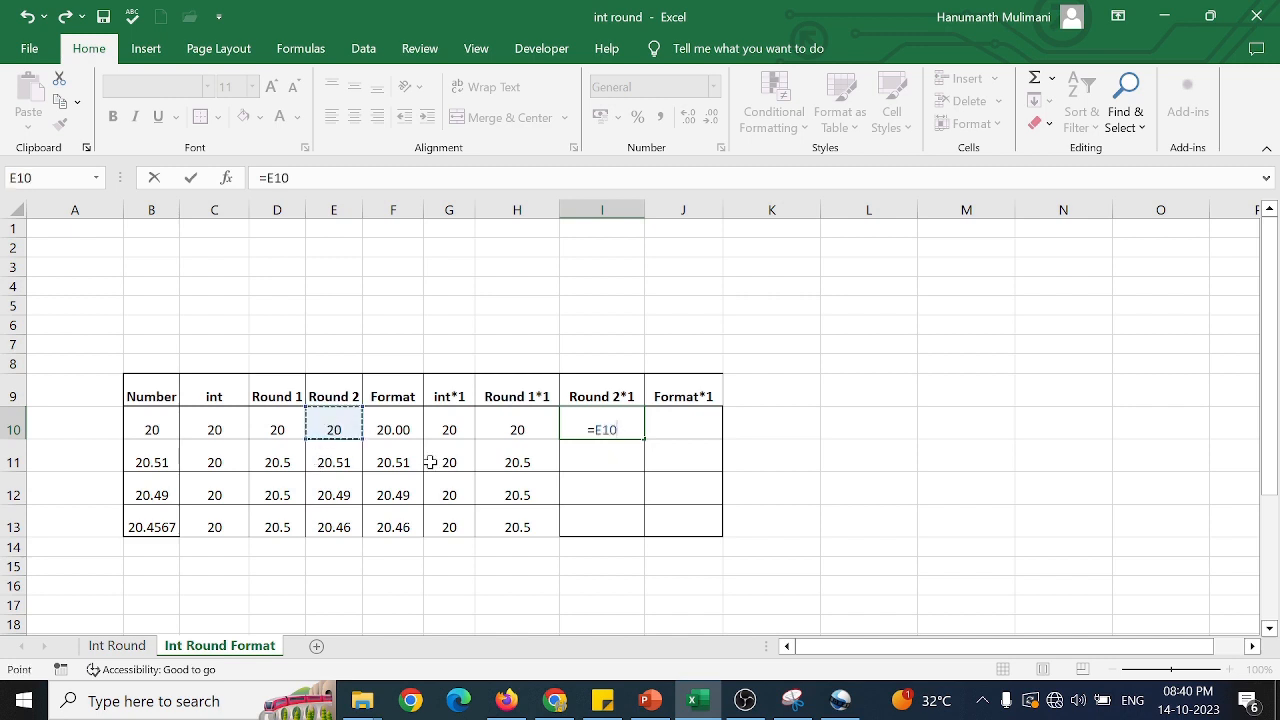
type("*1")
key("Return")
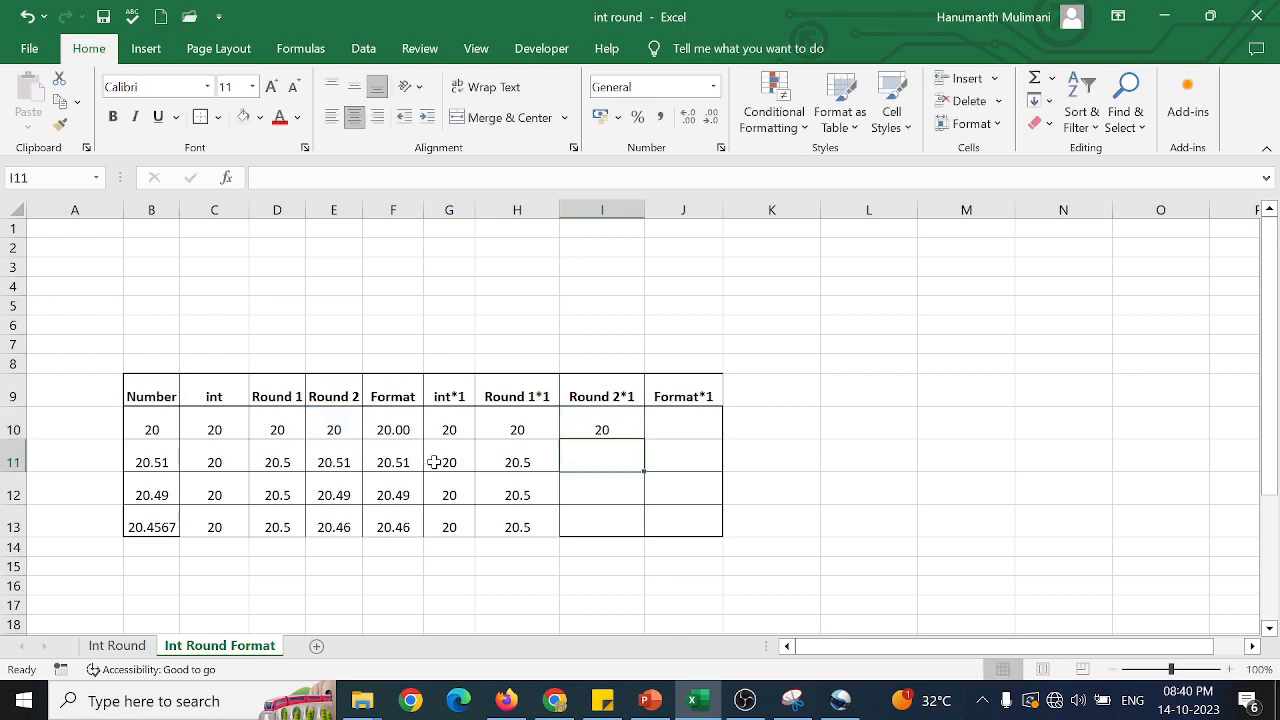
left_click(610, 430)
double_click(643, 438)
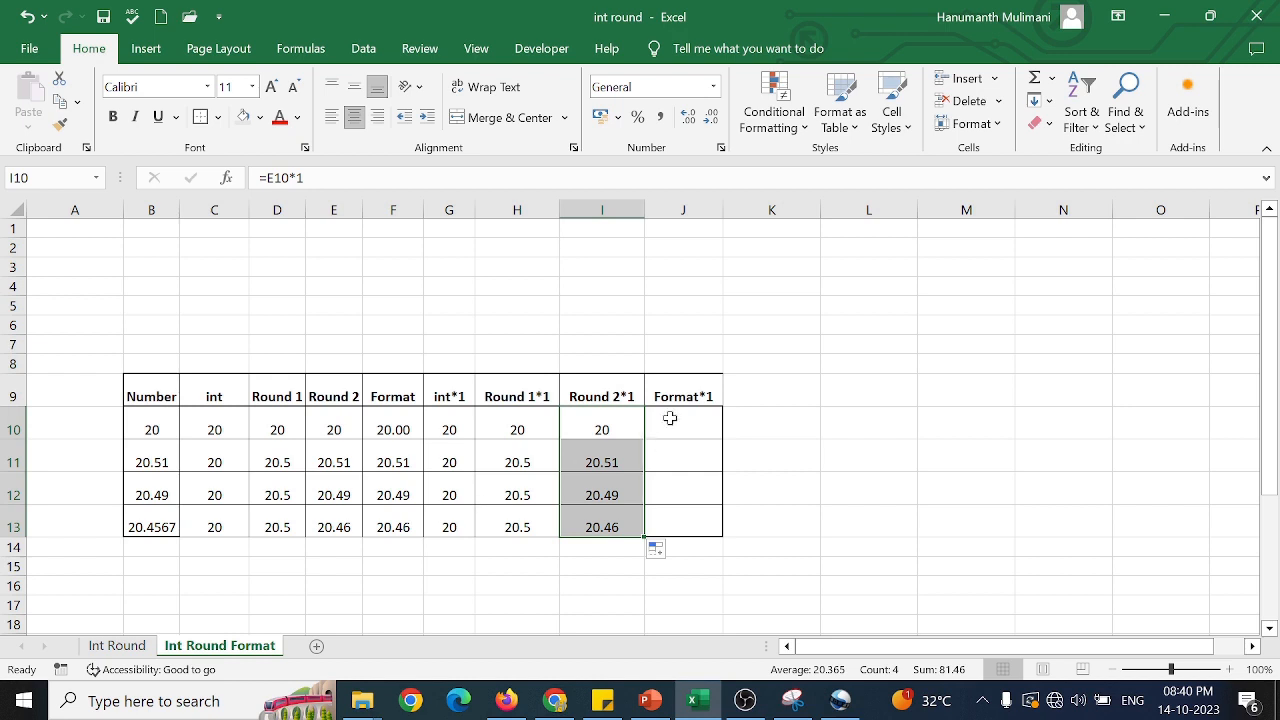
Fill the formula =F10*1 from J10 down through J13 and inspect the formula in F13.
left_click(670, 420)
type("=")
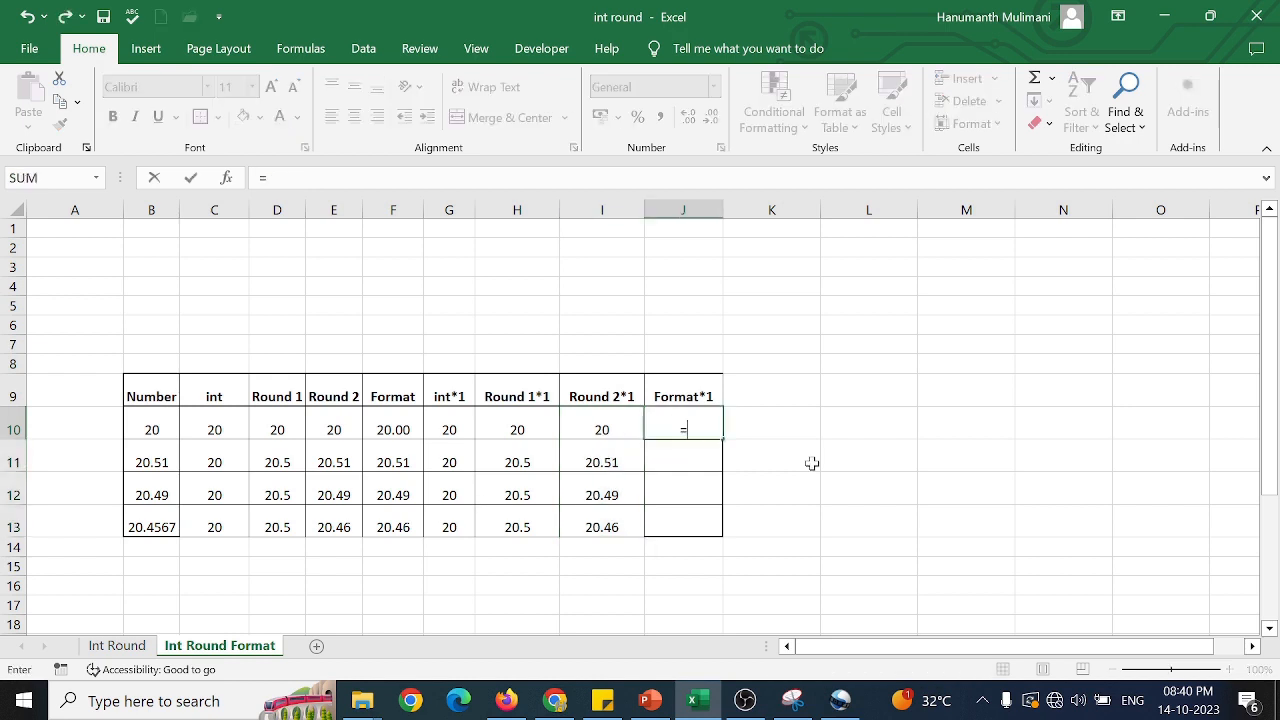
left_click(385, 427)
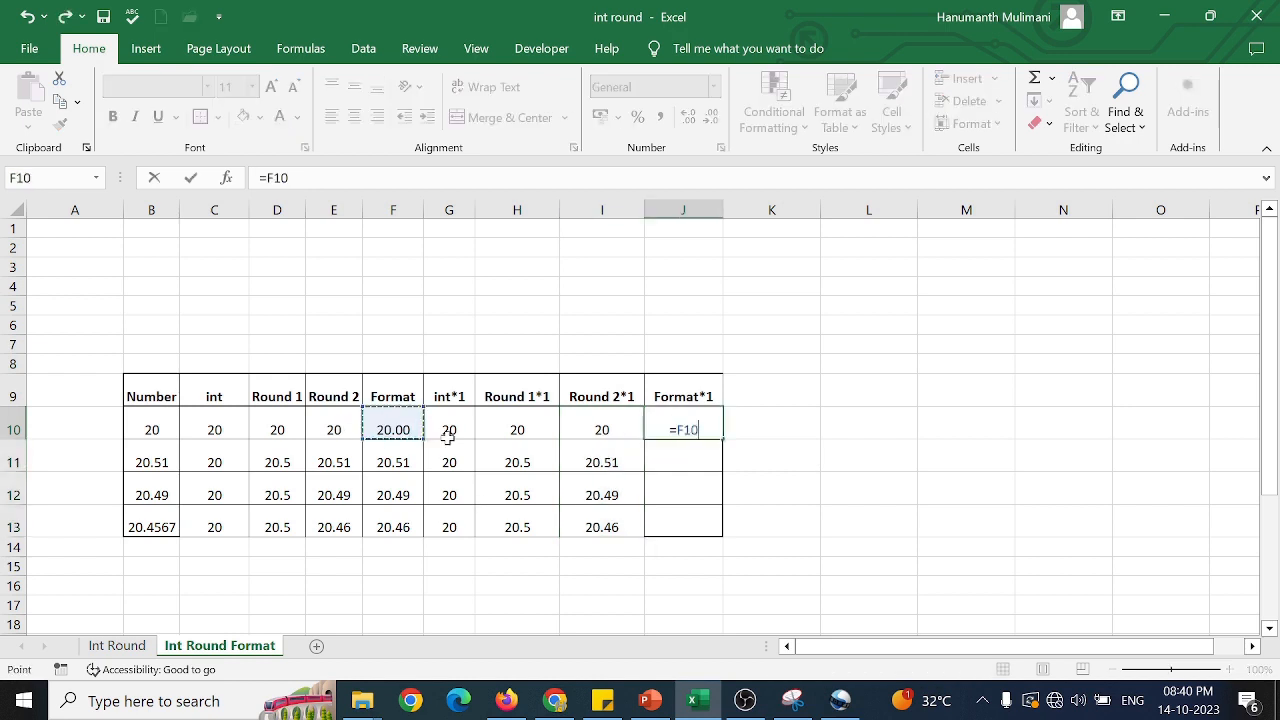
type("*1")
key("Return")
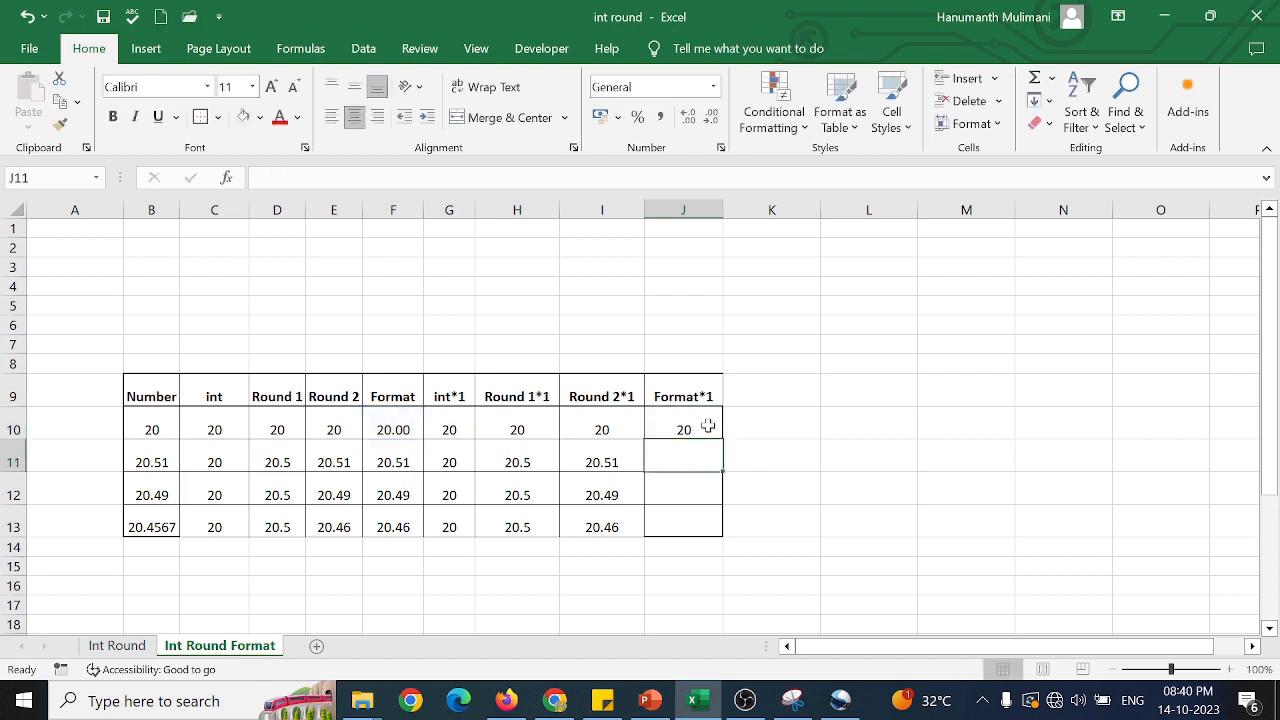
left_click(705, 423)
double_click(723, 438)
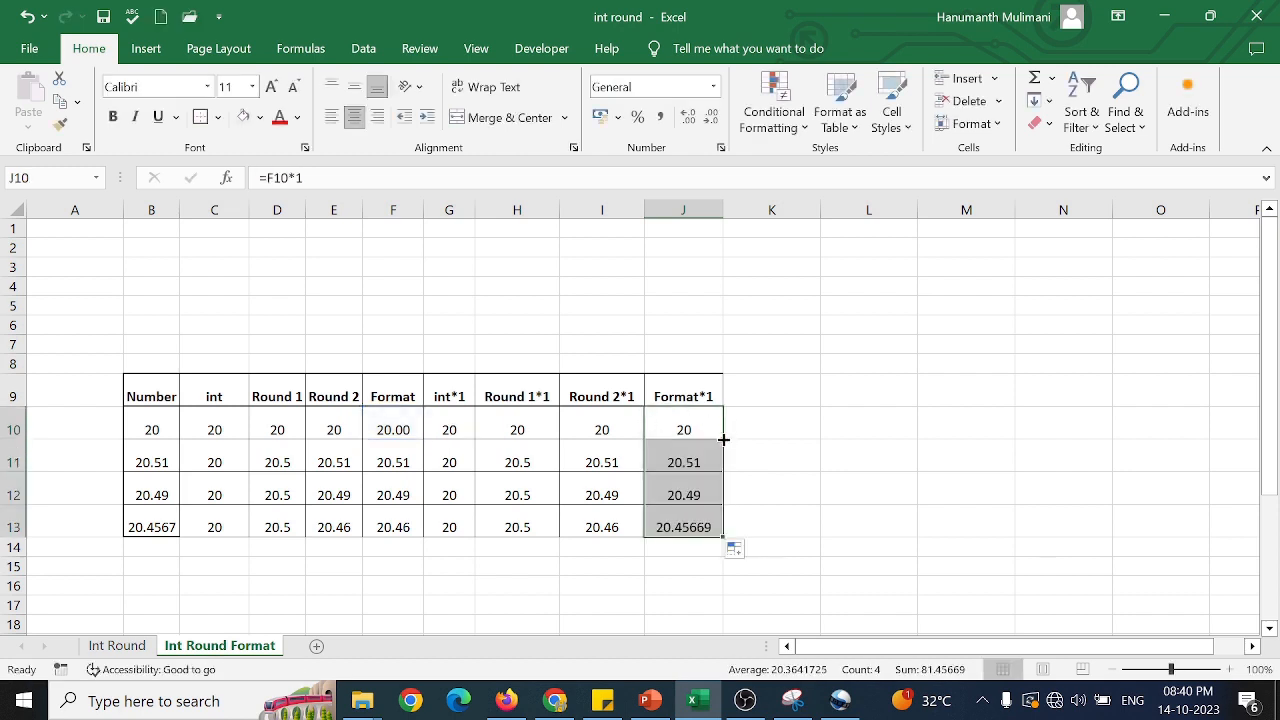
left_click(383, 527)
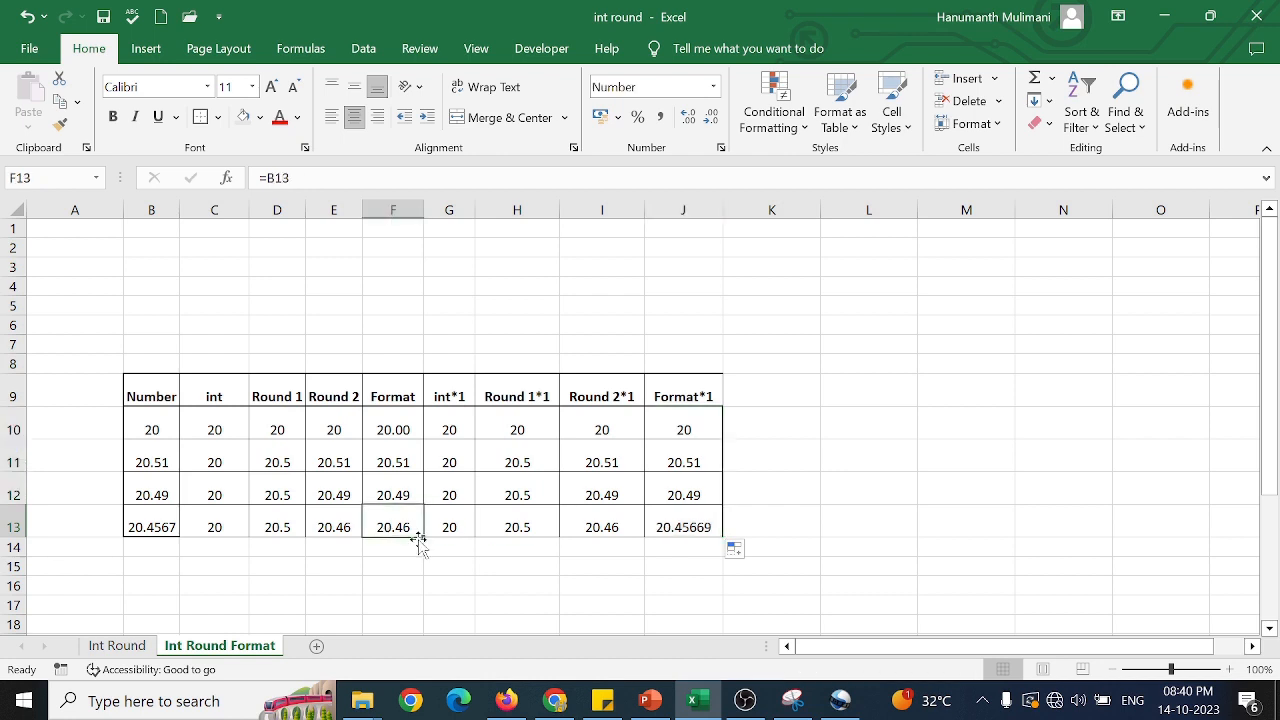
Set the font colour of the Format and Round 2 results in F13 and E13 to red.
left_click(280, 122)
left_click(334, 526)
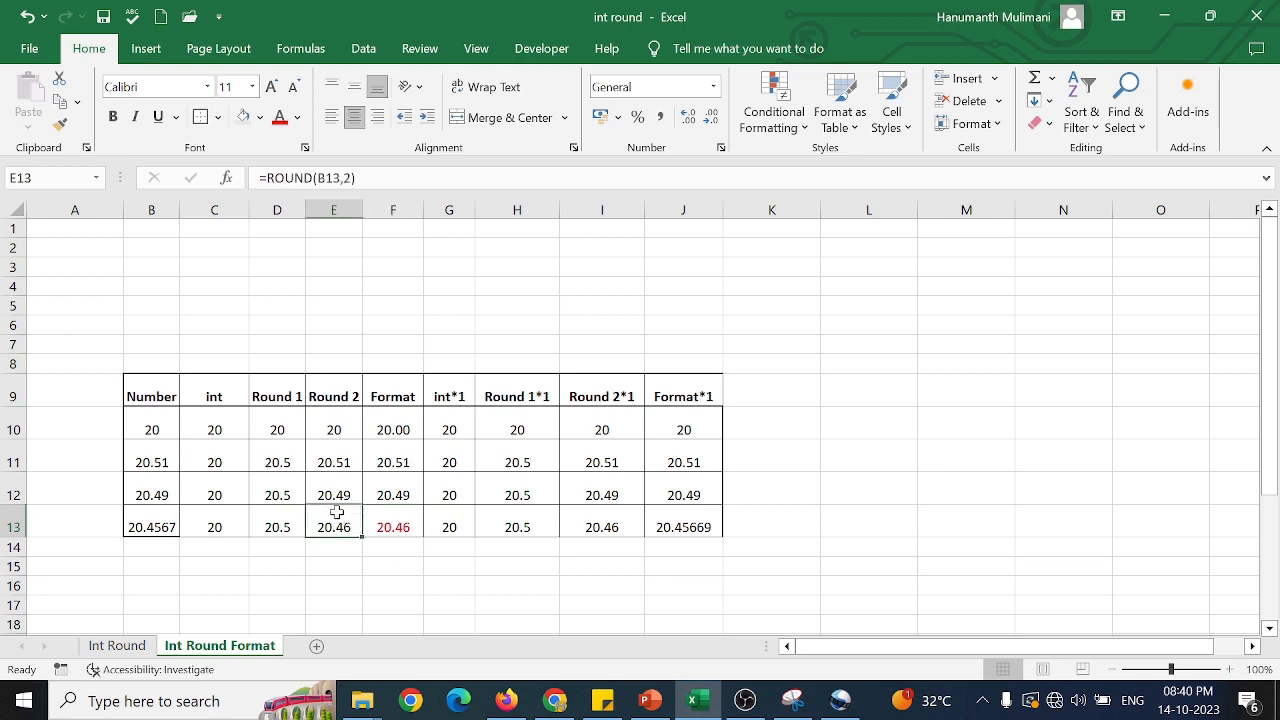
left_click(279, 117)
Check the formulas in I13, J13, C13 and E13, and set the font colour of the Format*1 result in J13 to red.
left_click(606, 528)
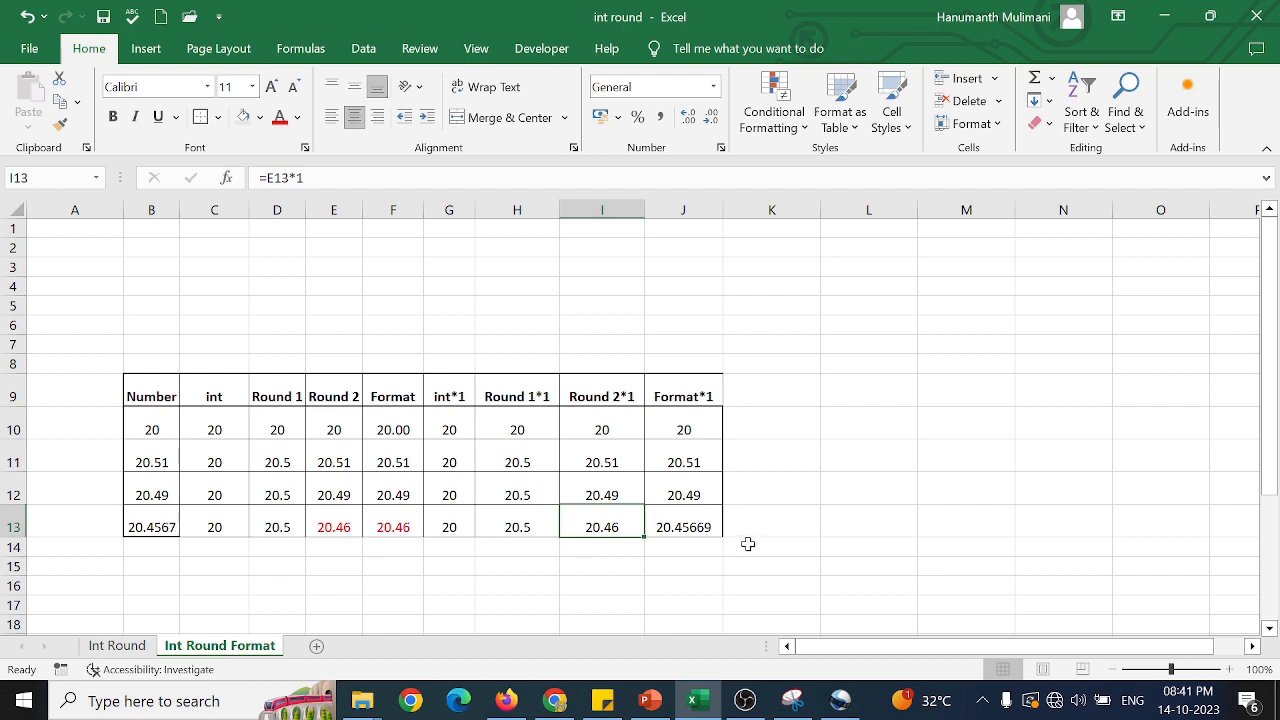
left_click(684, 527)
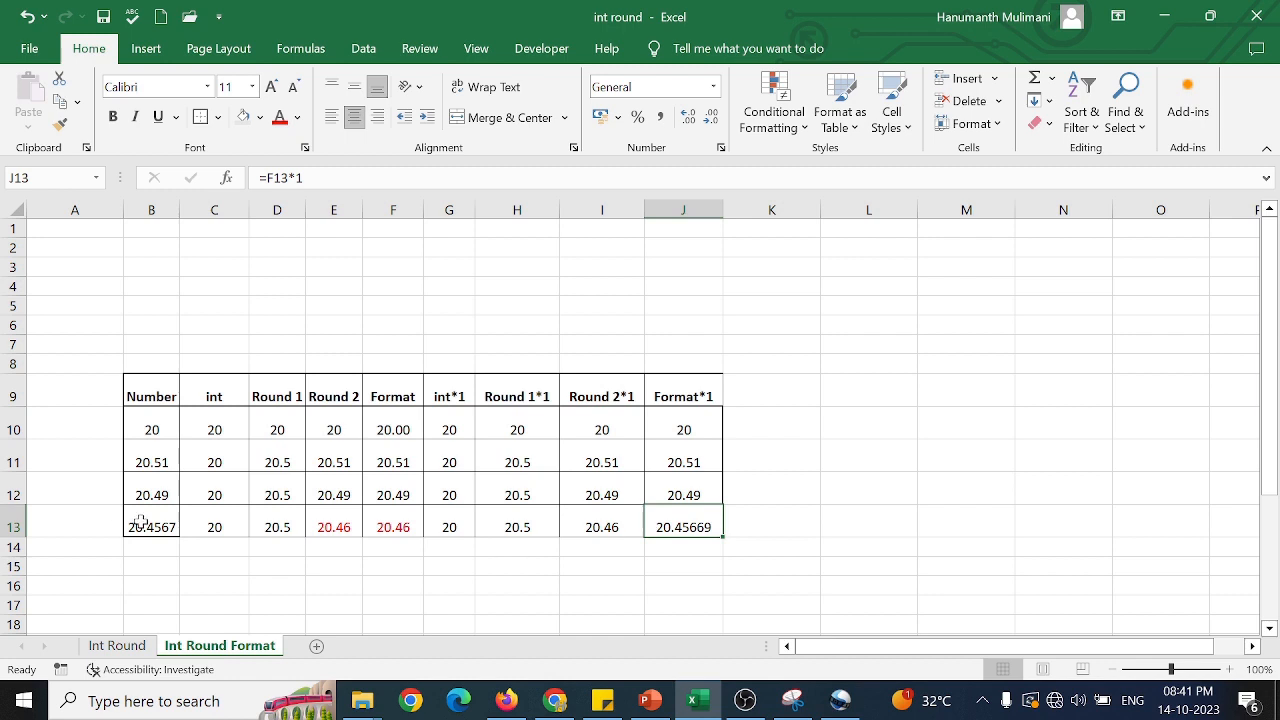
left_click(228, 523)
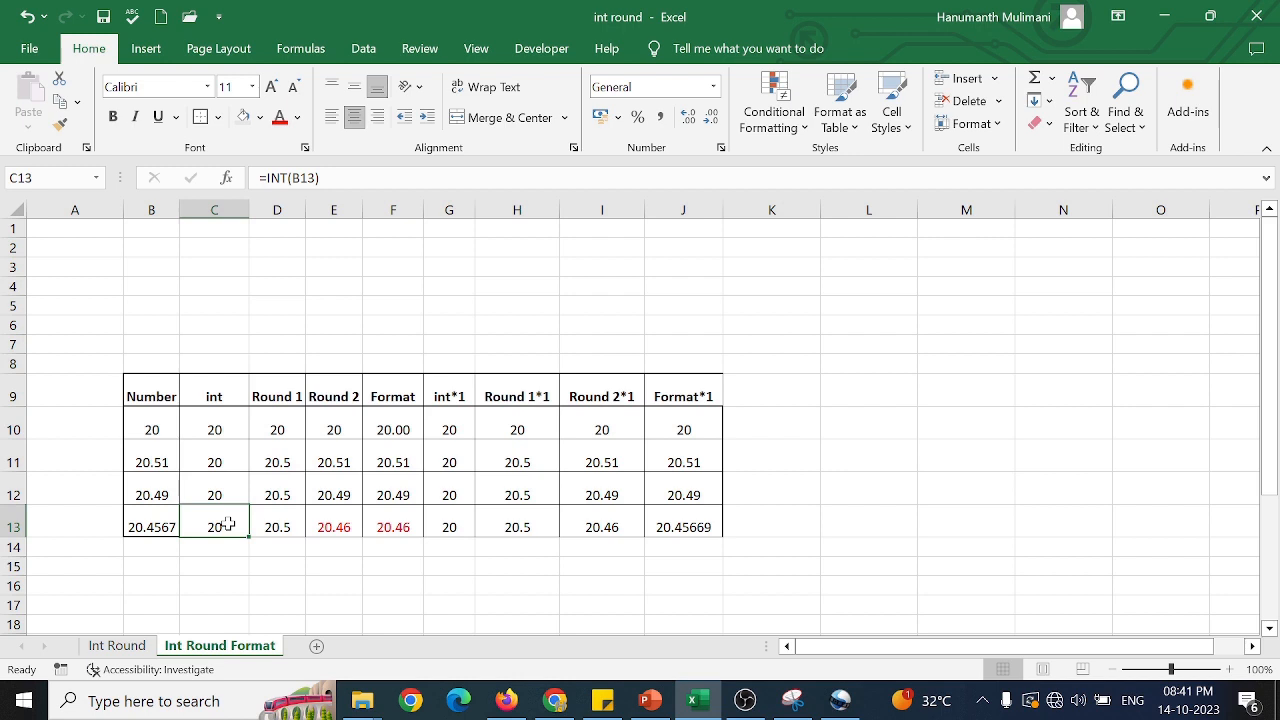
left_click_drag(342, 526, 368, 527)
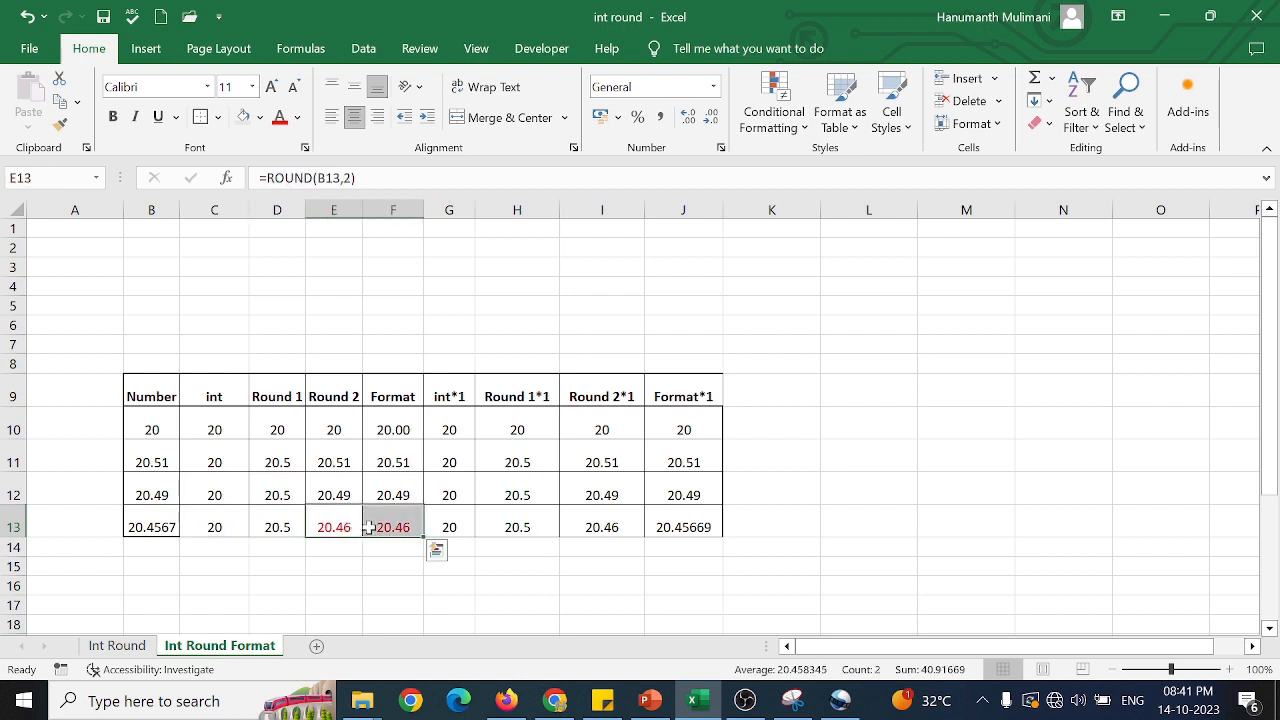
left_click(675, 525)
left_click(279, 116)
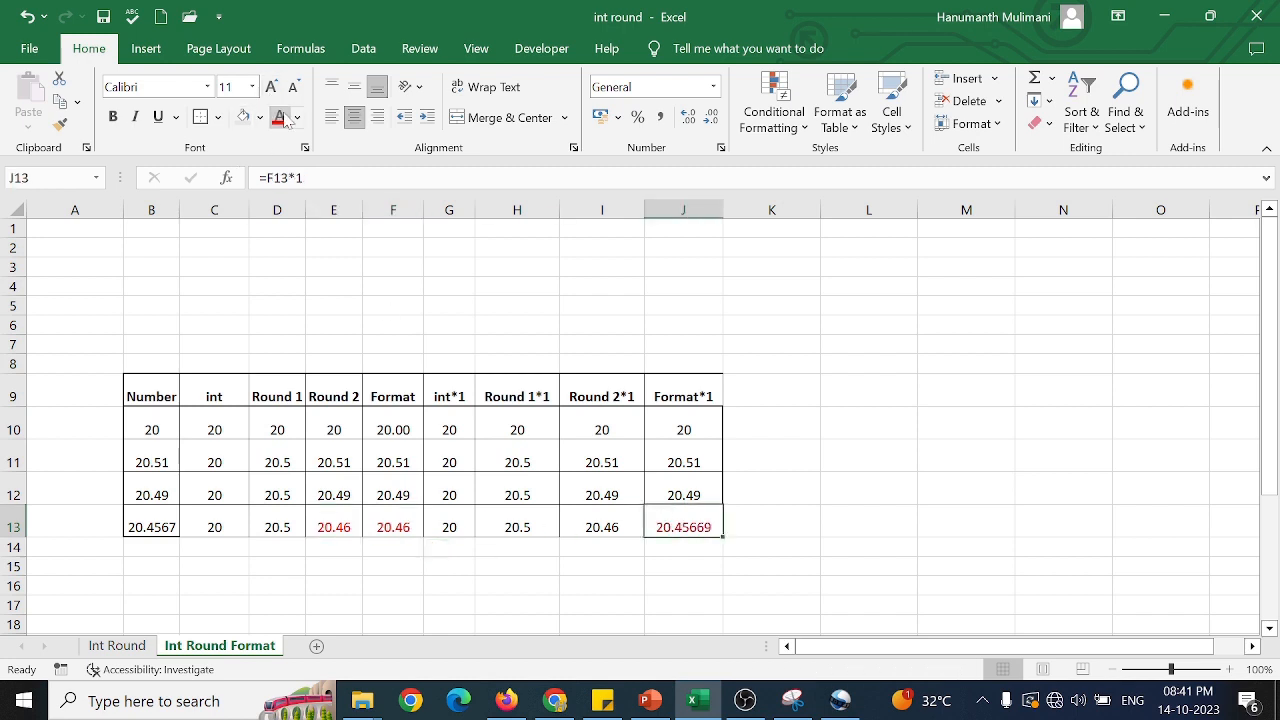